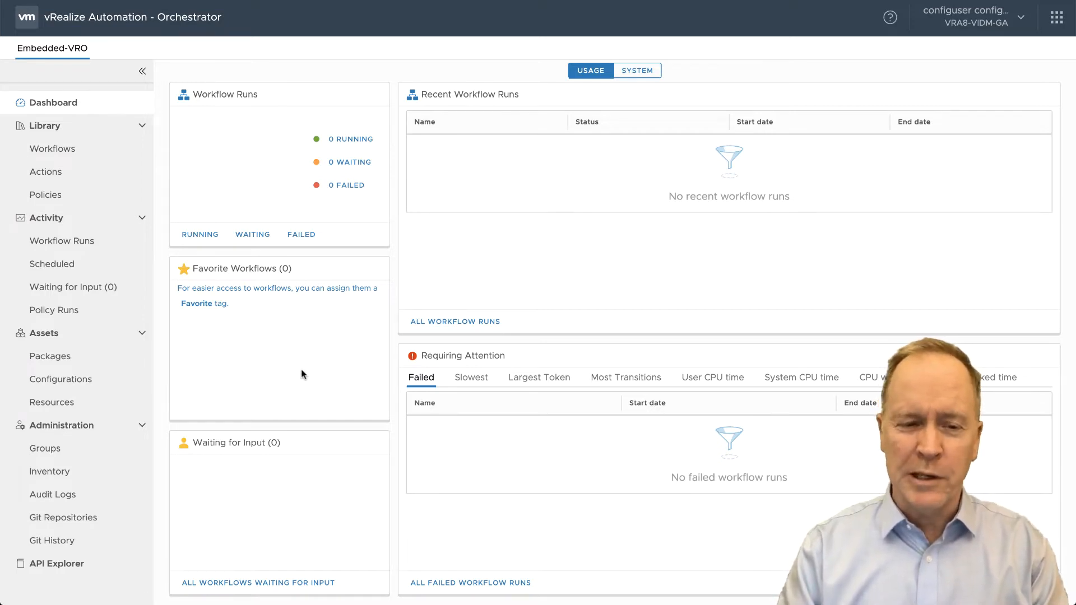
# - Filter the workflow library for "hello"
pyautogui.click(53, 154)
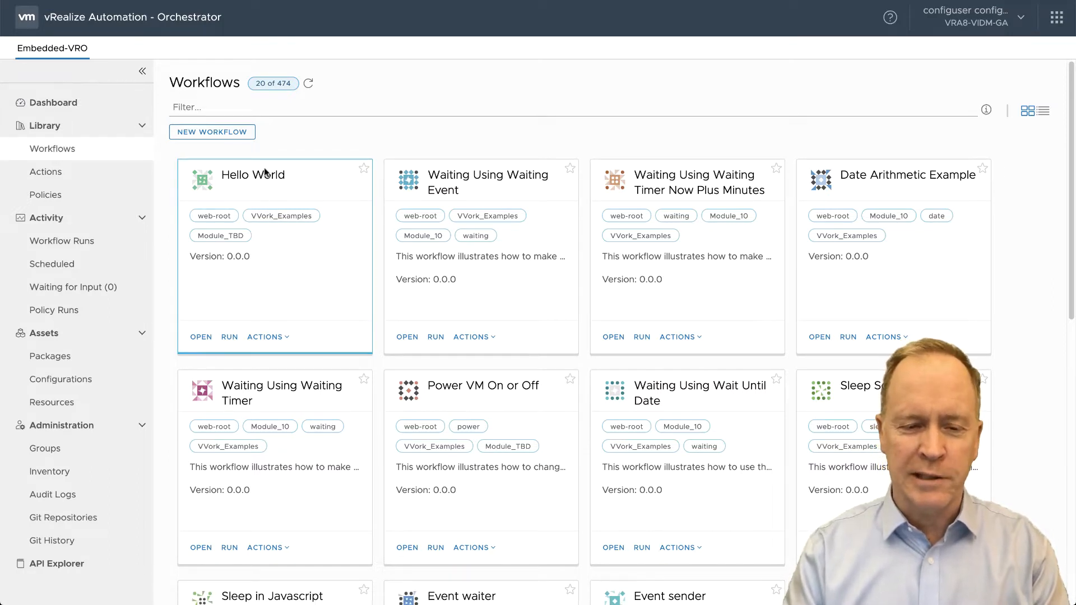
pyautogui.click(249, 115)
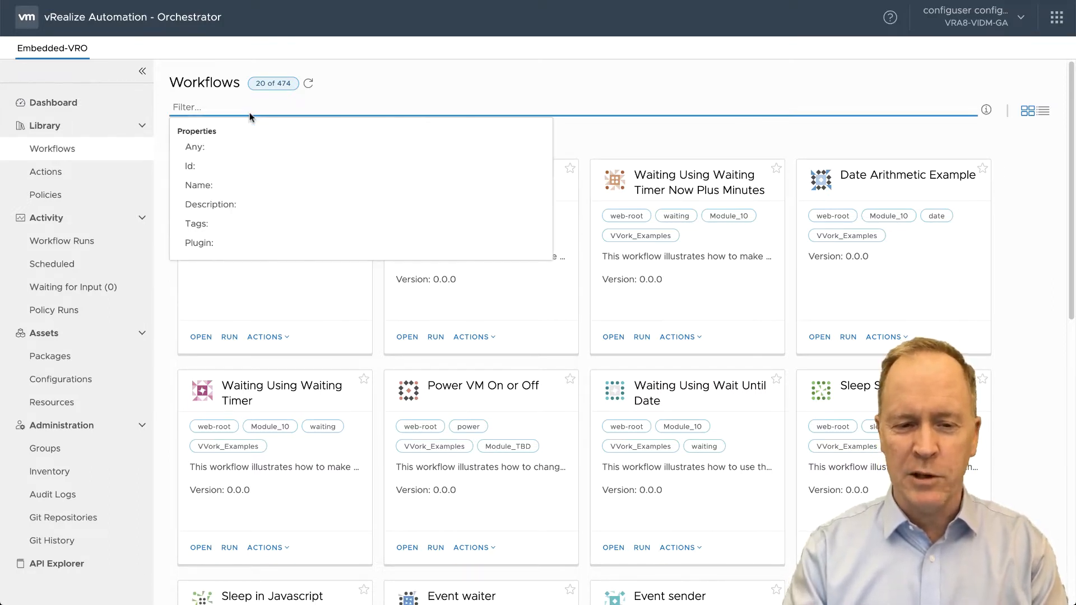
pyautogui.write('hello')
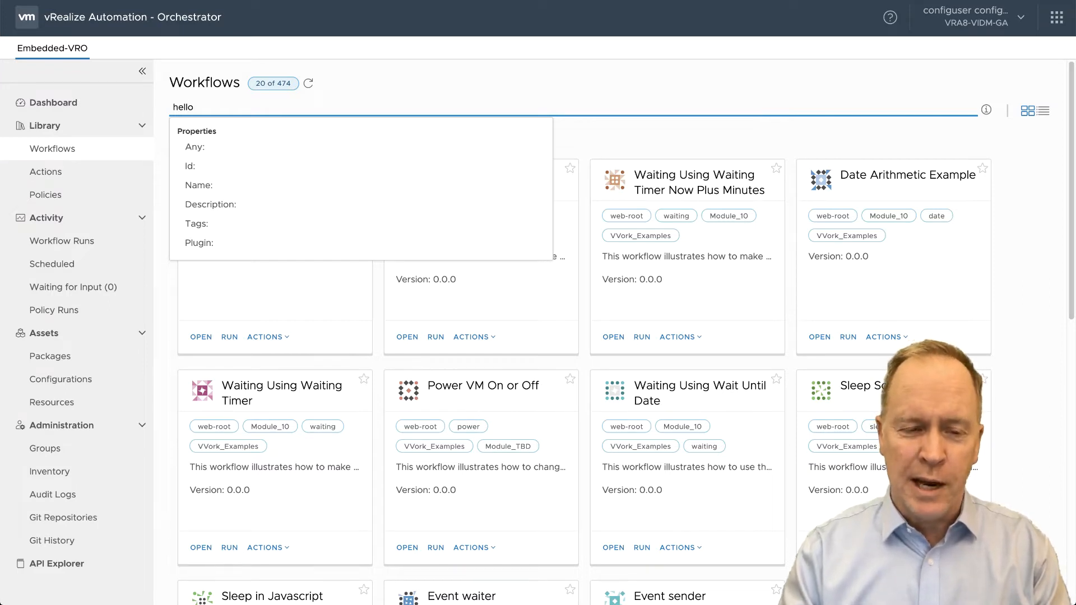
pyautogui.press('Return')
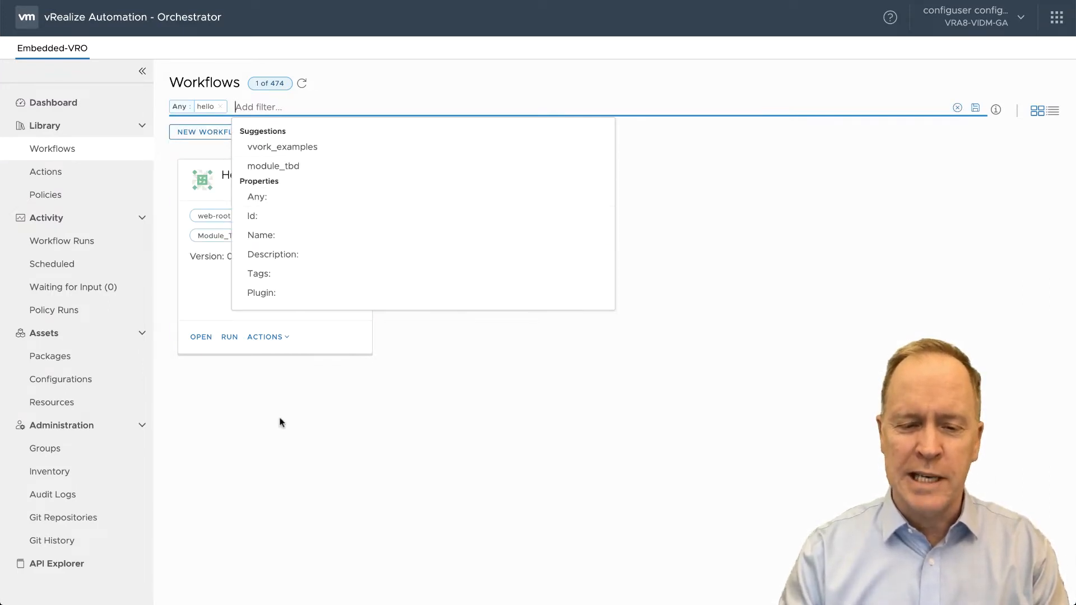
pyautogui.click(281, 423)
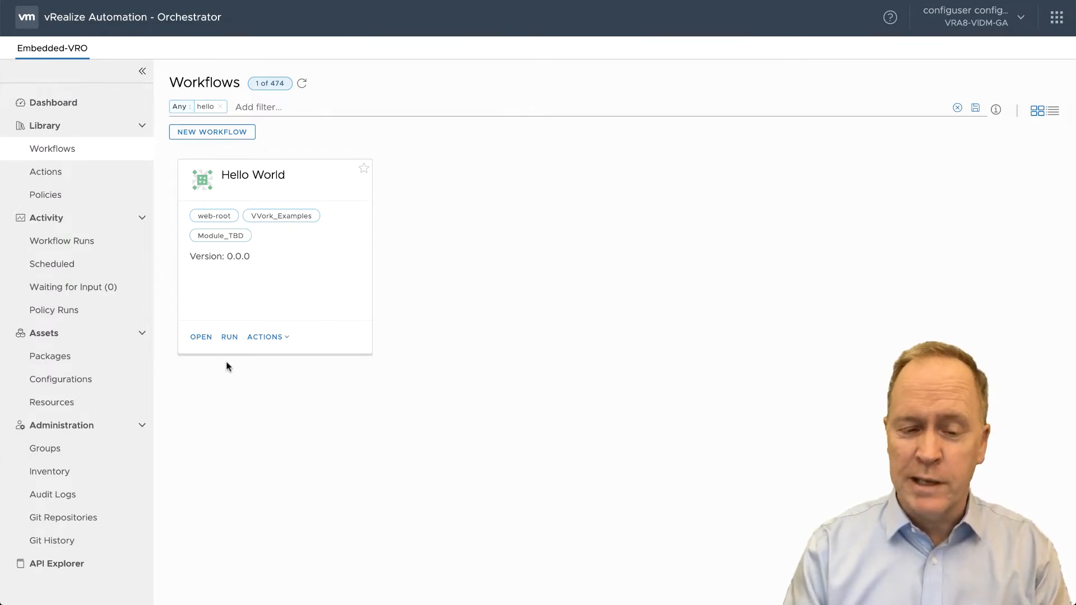
# - Open the Hello World workflow and examine its inputs/outputs and its schema
pyautogui.click(203, 338)
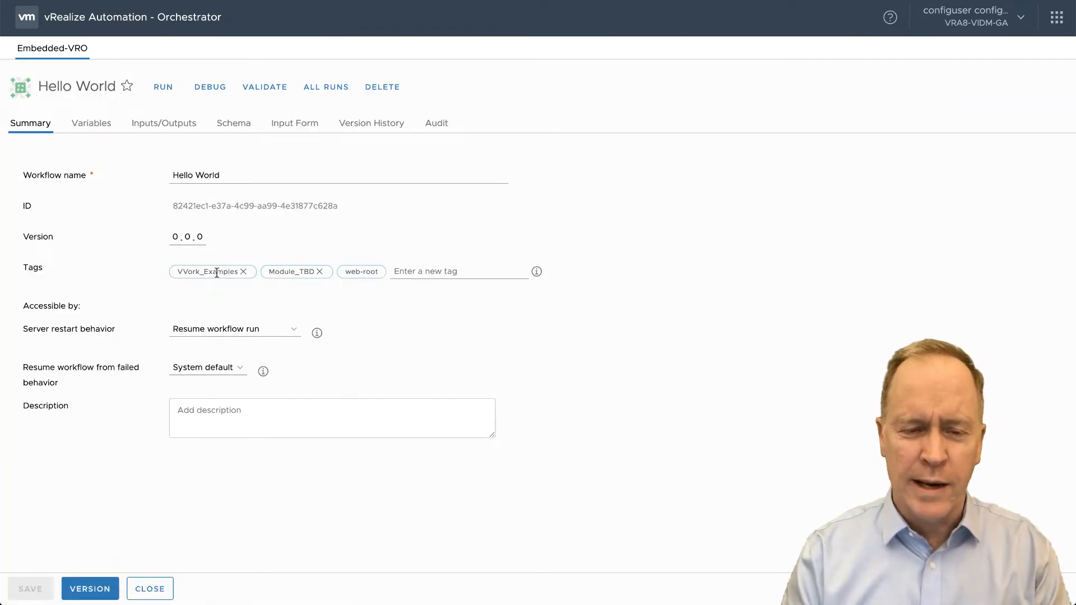
pyautogui.click(156, 128)
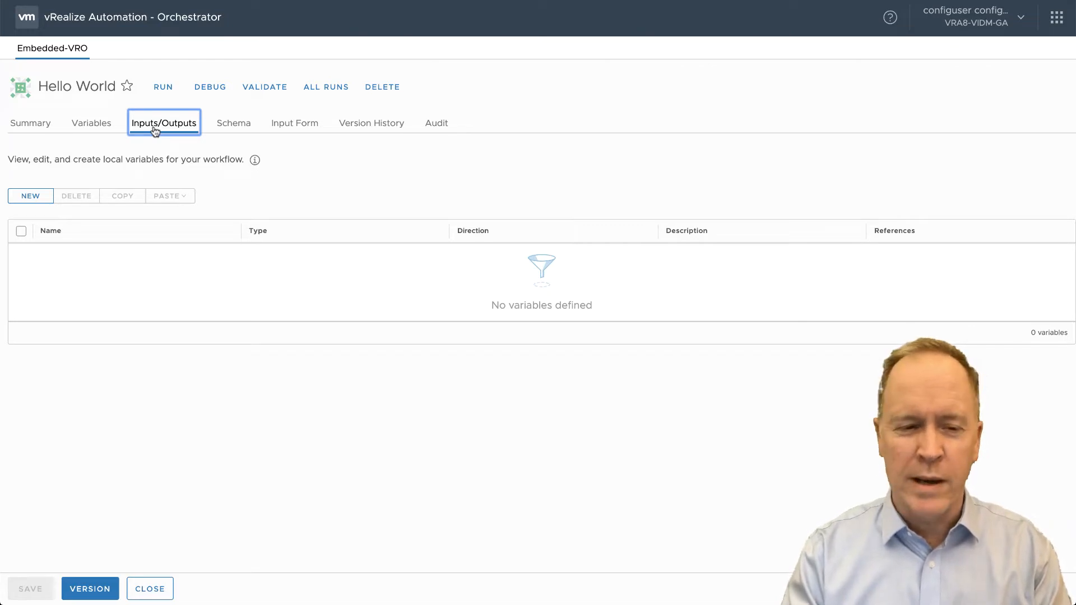
pyautogui.click(239, 129)
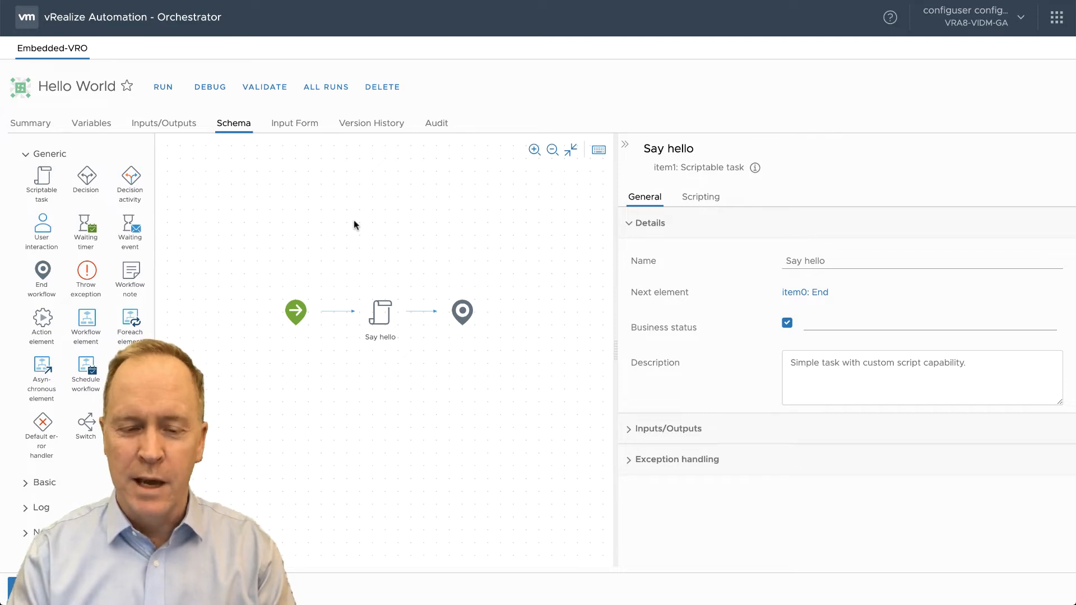
pyautogui.moveTo(385, 319)
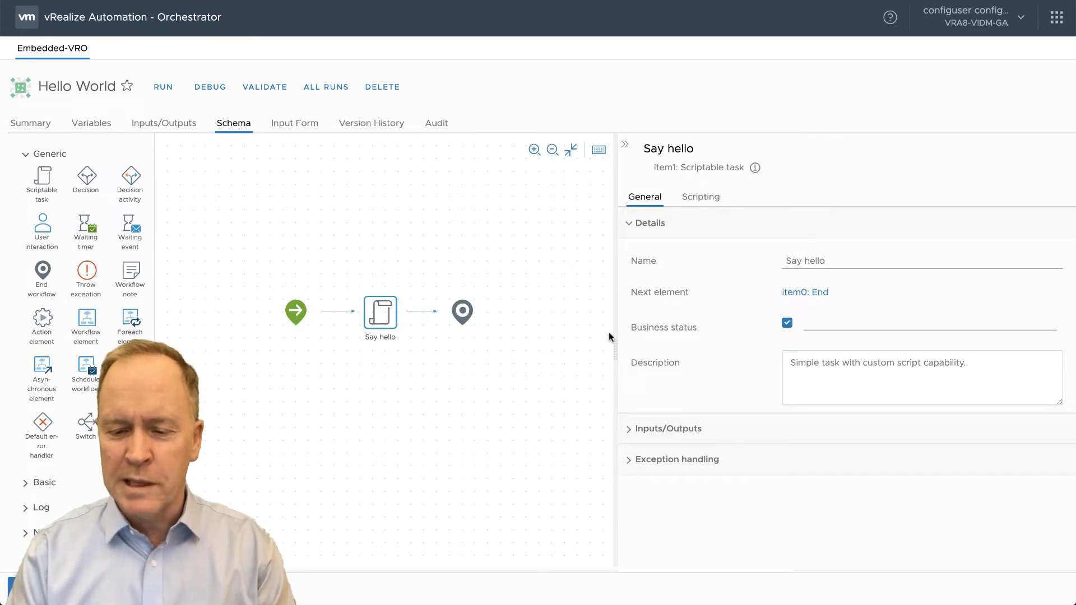
# - Examine the Say hello task's inputs and script, then close the workflow
pyautogui.click(628, 431)
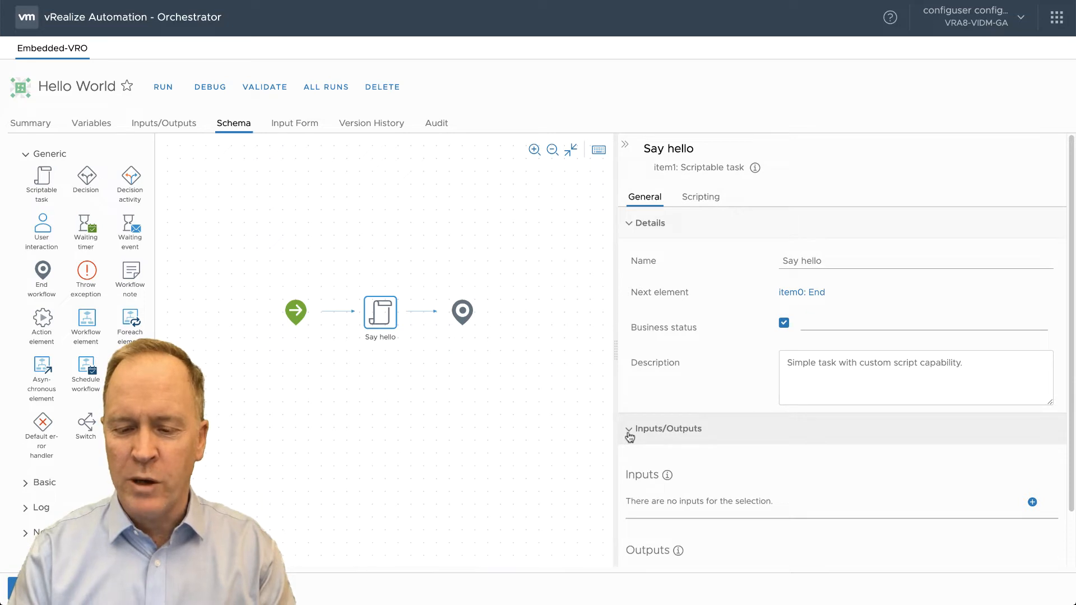
pyautogui.click(692, 201)
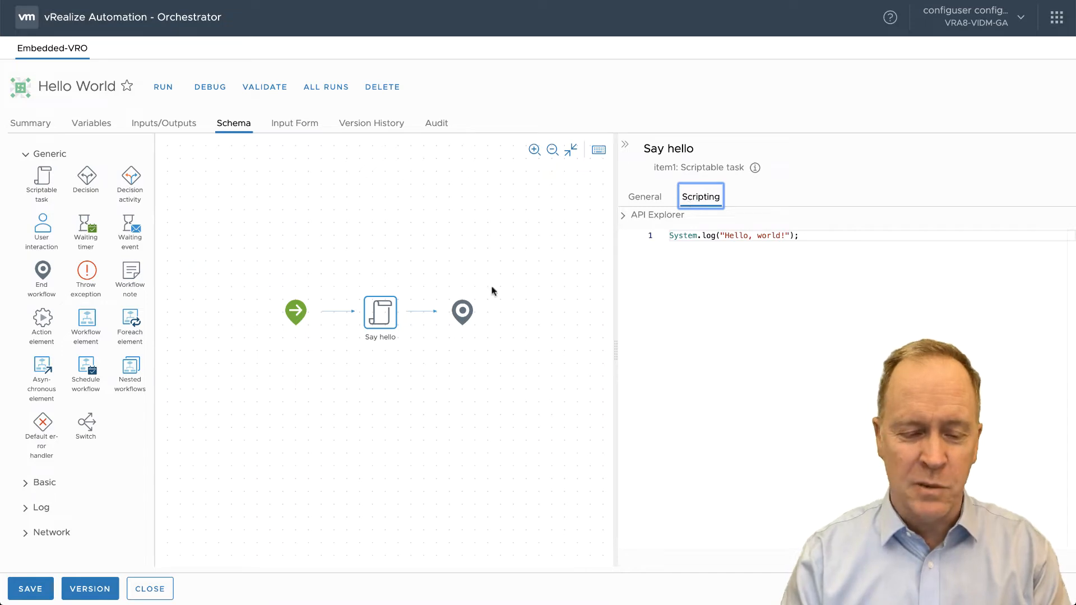
pyautogui.click(150, 589)
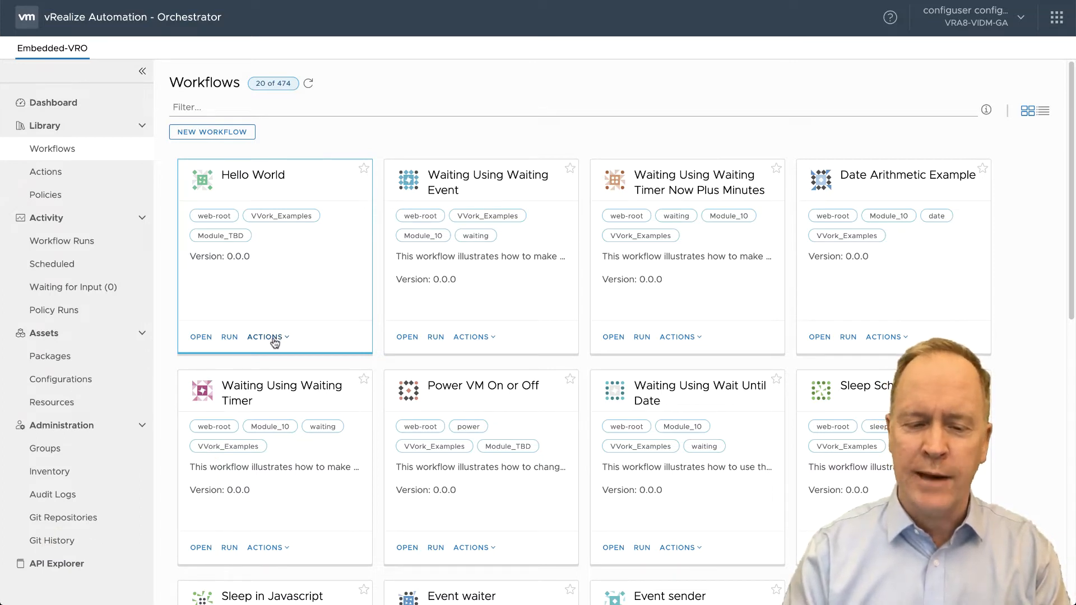
# - Schedule the Hello World workflow as a new task named "Say hello in the future"
pyautogui.click(273, 339)
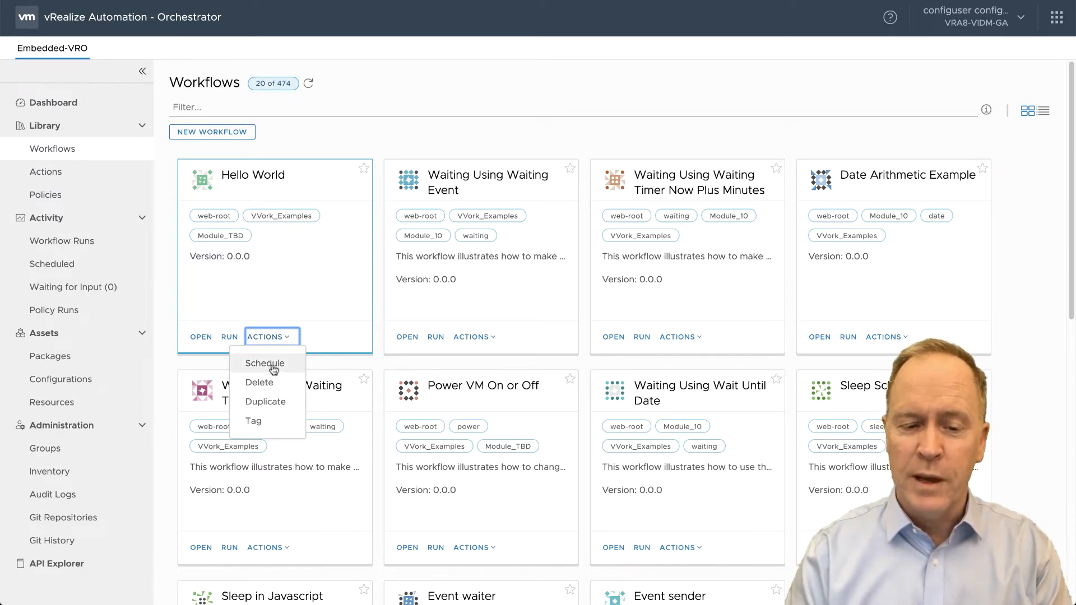
pyautogui.click(271, 365)
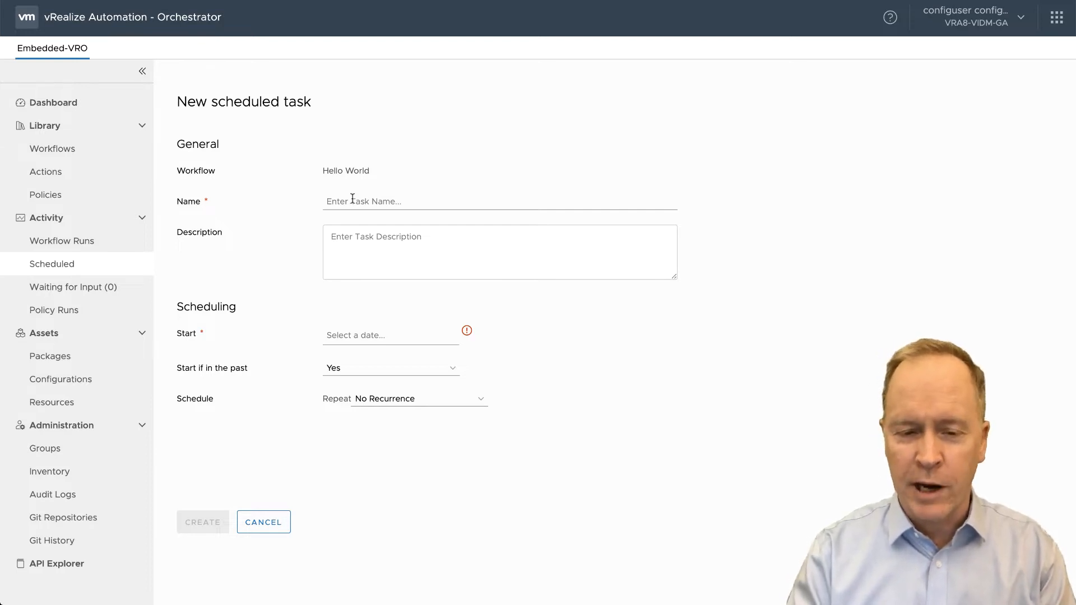
pyautogui.click(352, 199)
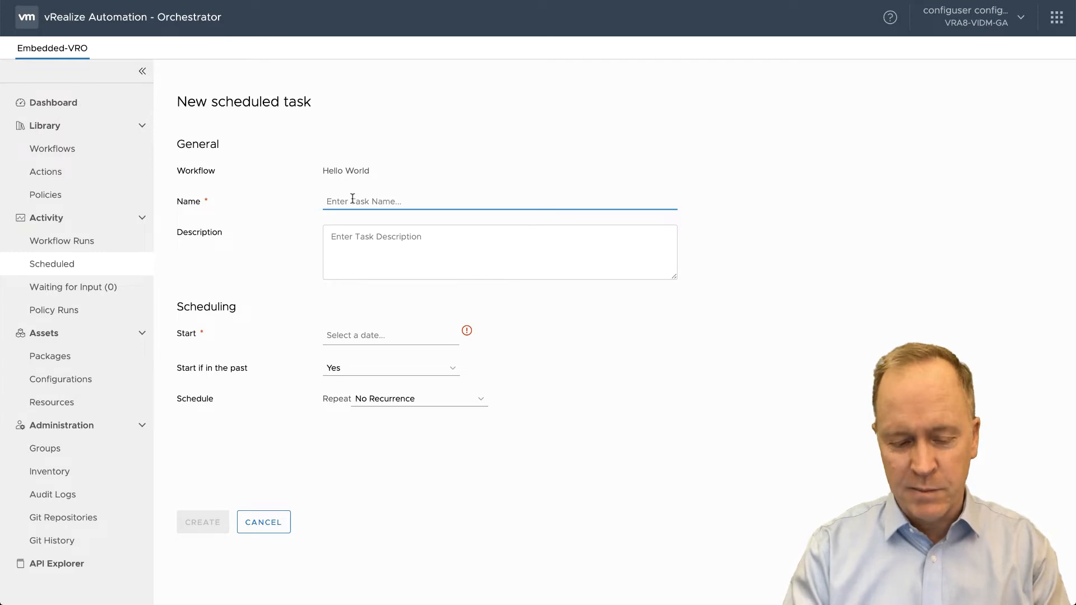
pyautogui.write('S')
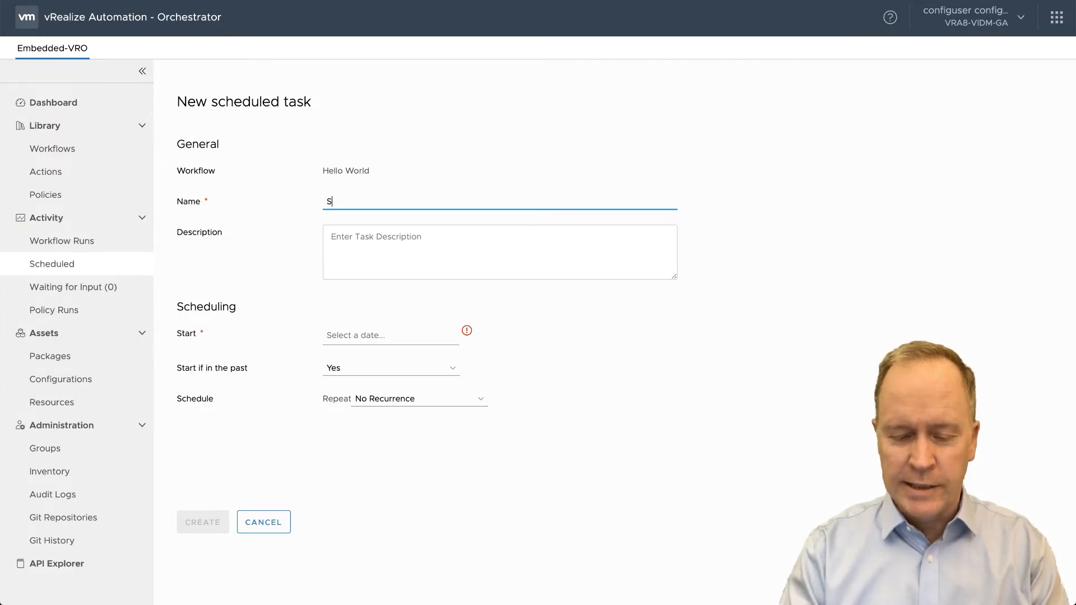
pyautogui.write('ay hello in the future')
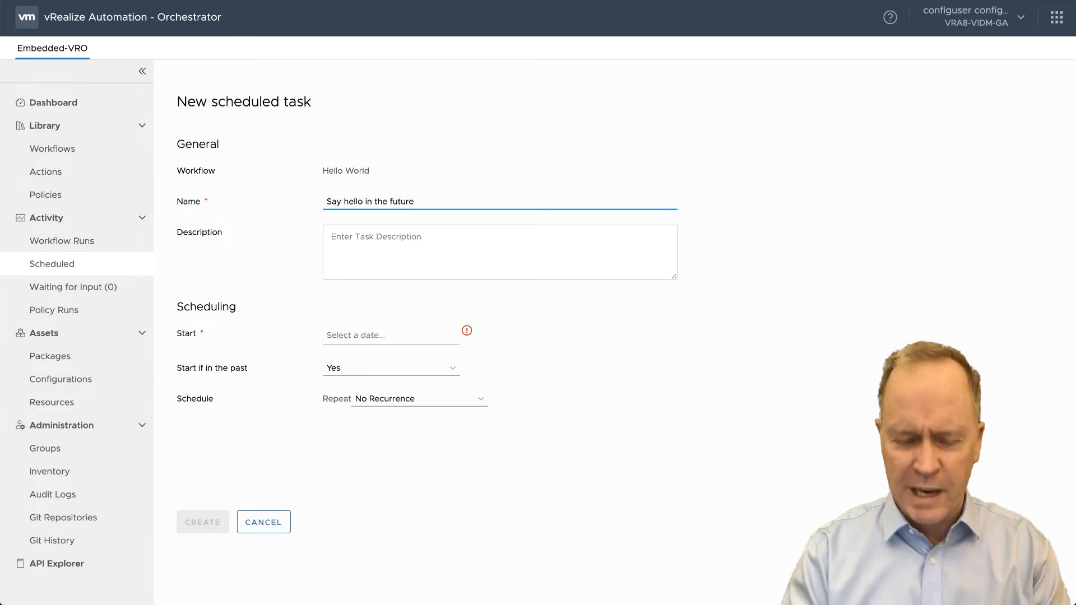
# - Set the task description to "Say hello in the distant future"
pyautogui.hotkey('ctrl', 'a')
pyautogui.hotkey('ctrl', 'c')
pyautogui.click(381, 237)
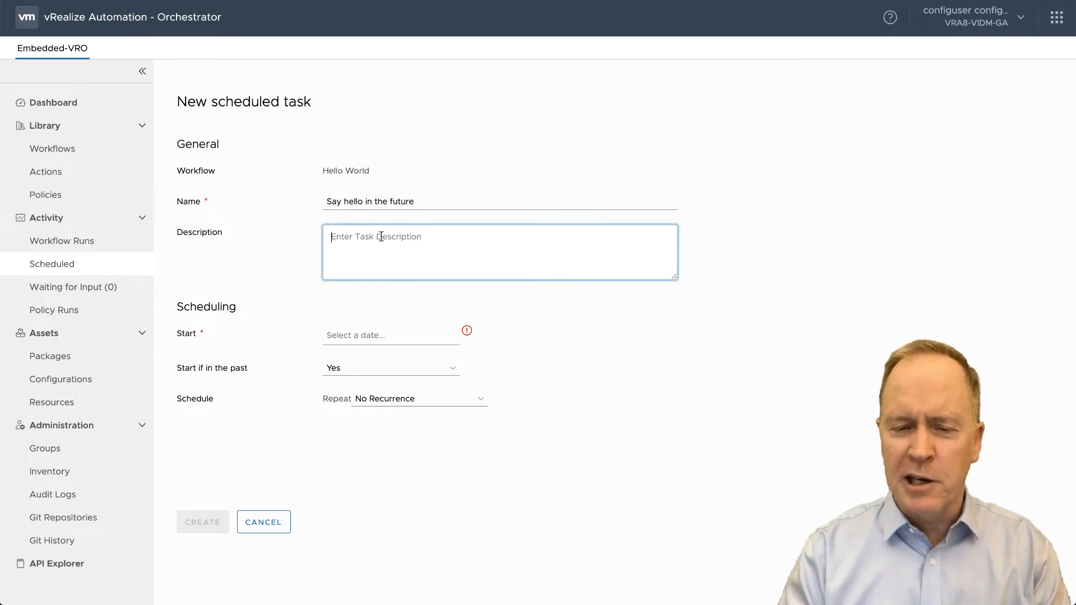
pyautogui.hotkey('ctrl', 'v')
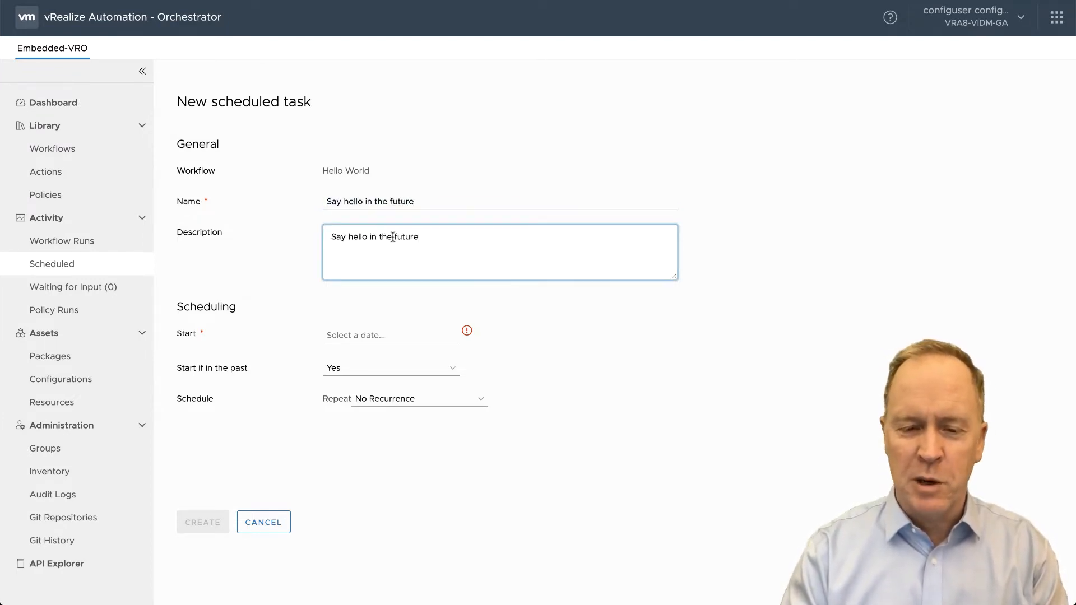
pyautogui.click(395, 237)
pyautogui.write('distant')
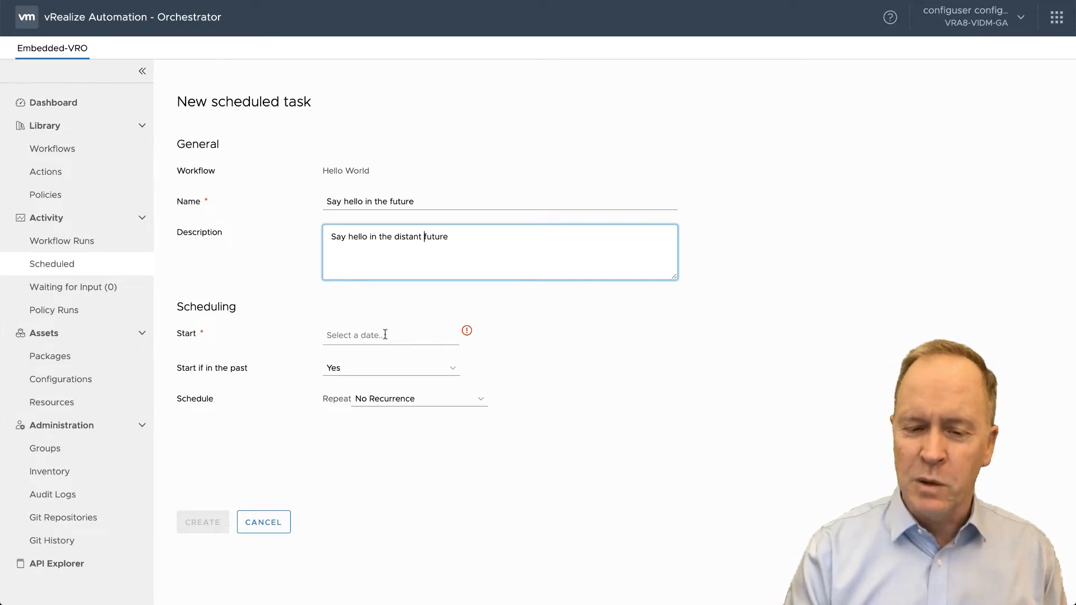
# - Set the task start to 02/12/2020 10:41:24 PM
pyautogui.click(354, 337)
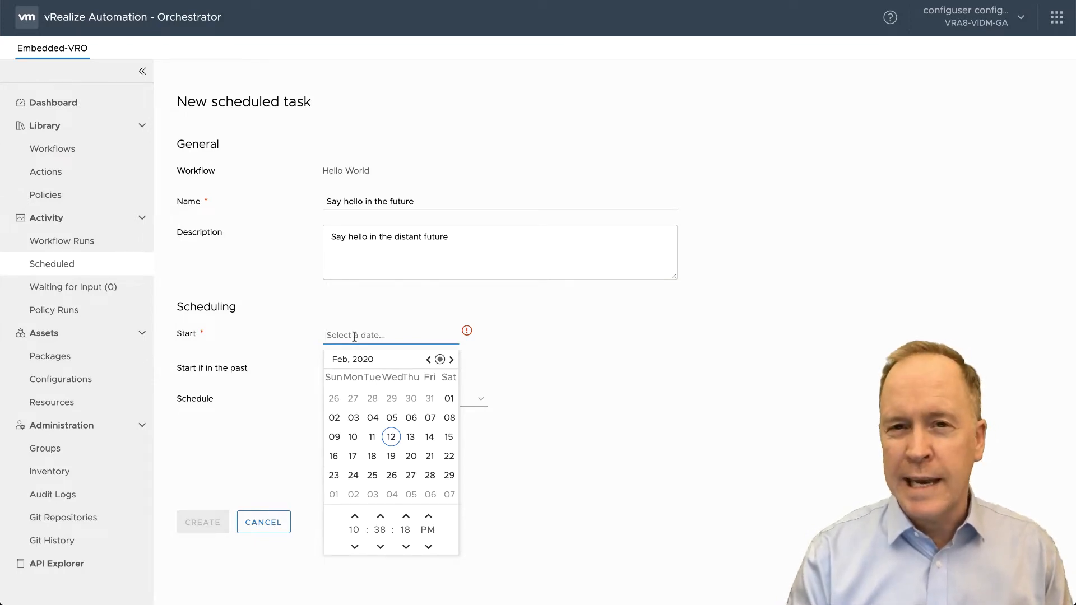
pyautogui.click(391, 438)
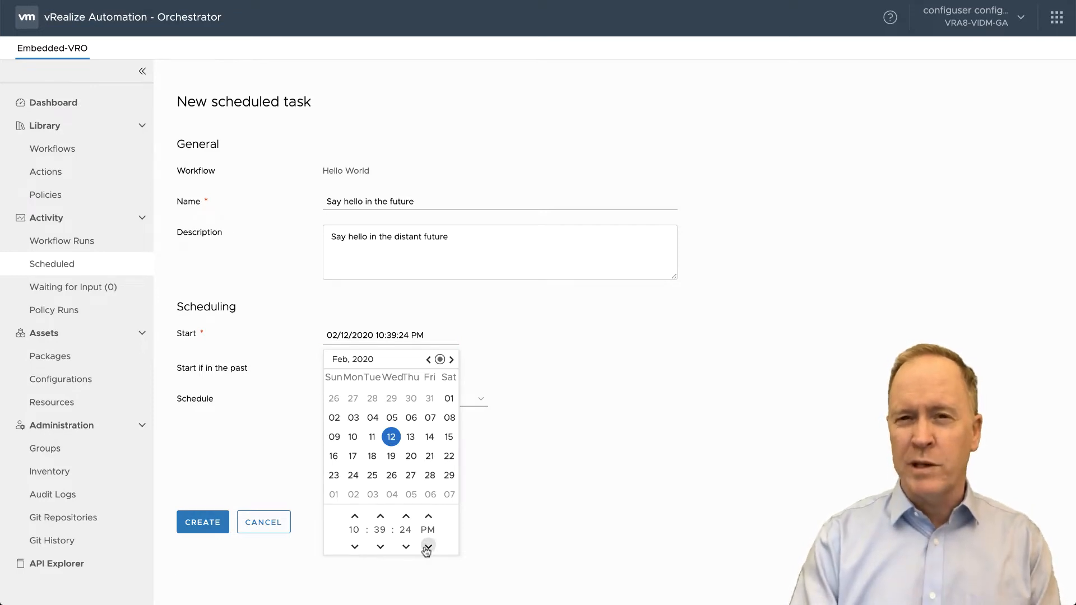
pyautogui.click(381, 516)
pyautogui.click(382, 517)
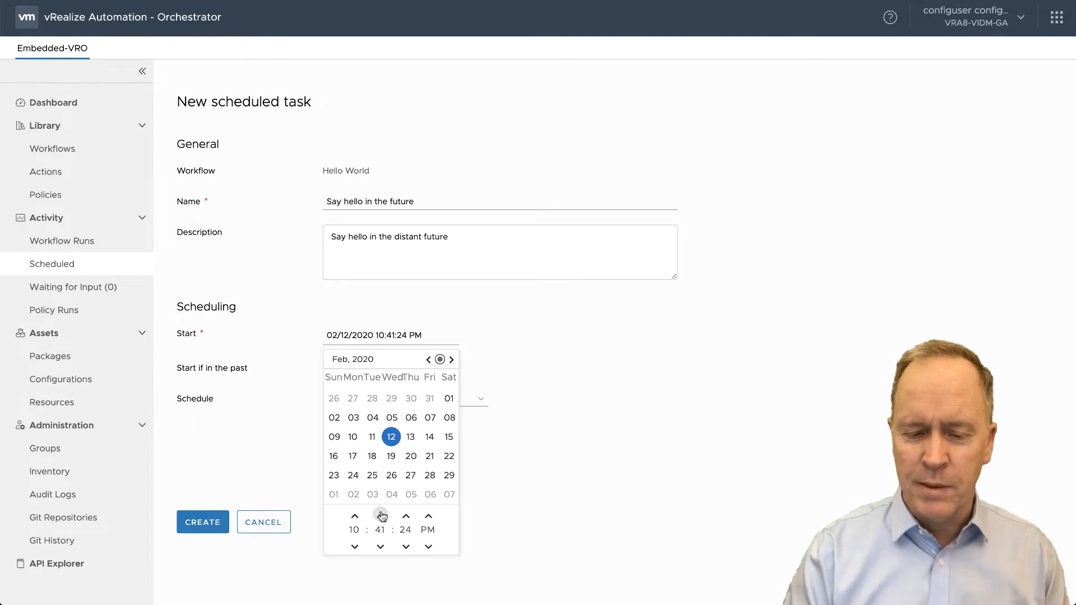
pyautogui.click(400, 583)
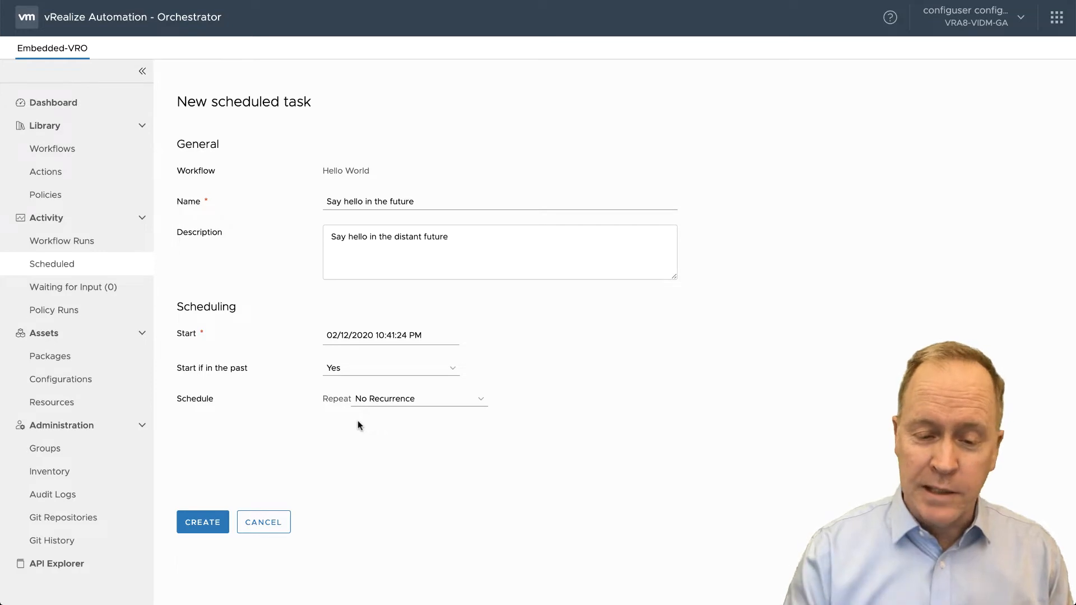
# - Switch the start-if-in-the-past option to No and back to Yes
pyautogui.click(369, 369)
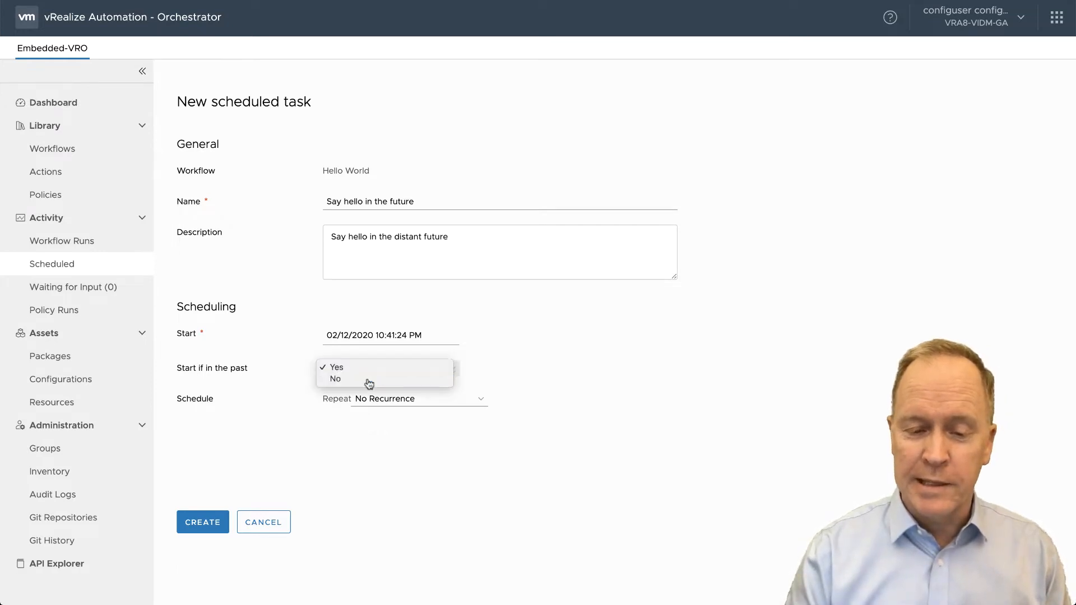
pyautogui.click(368, 379)
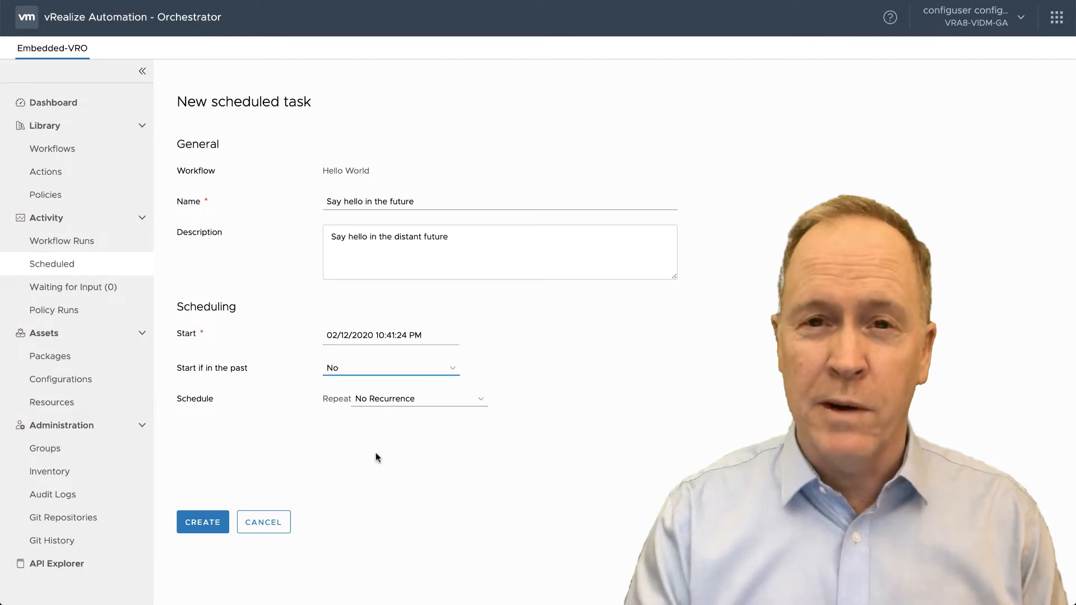
pyautogui.click(358, 378)
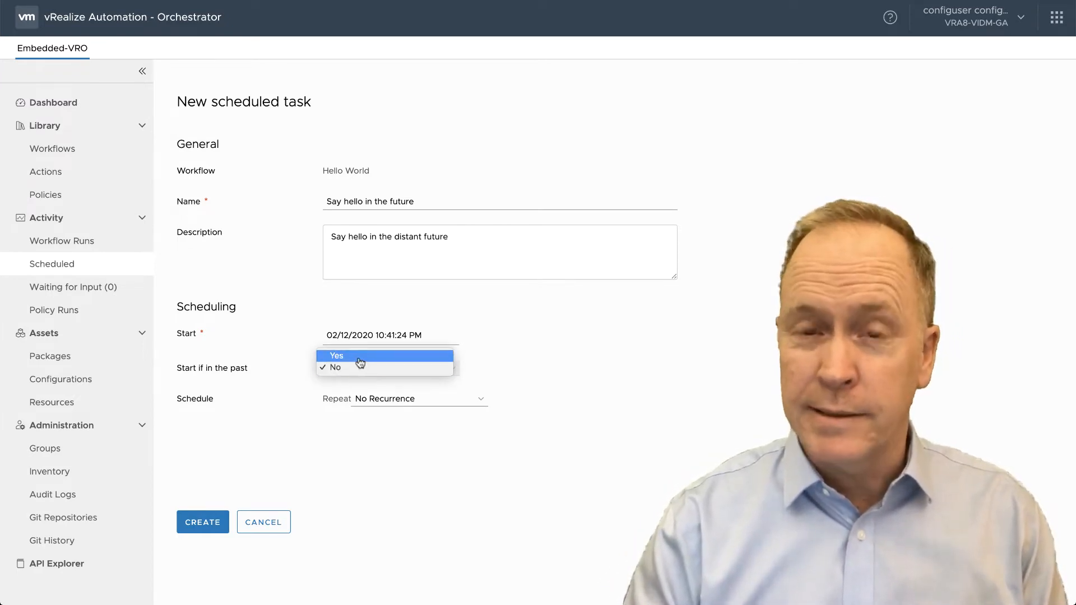
pyautogui.click(359, 358)
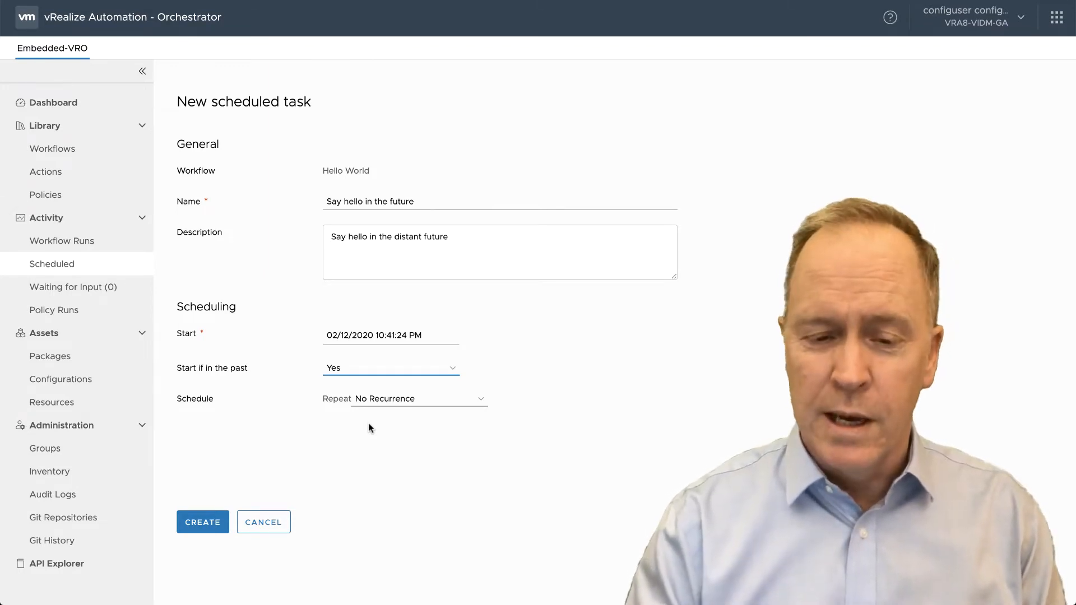
# - Create the scheduled task with No Recurrence
pyautogui.click(394, 401)
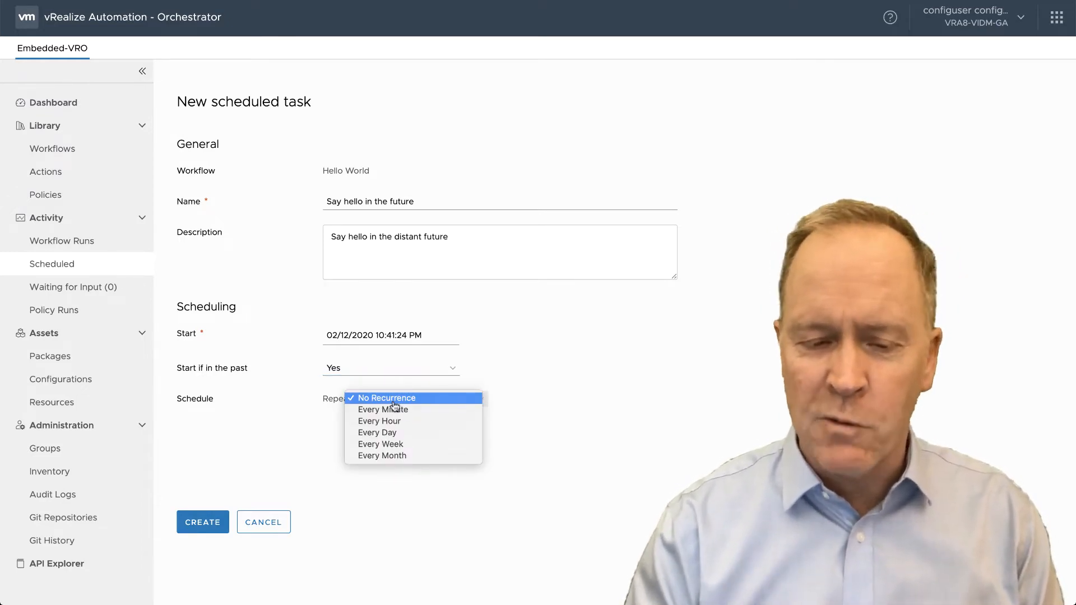
pyautogui.click(399, 400)
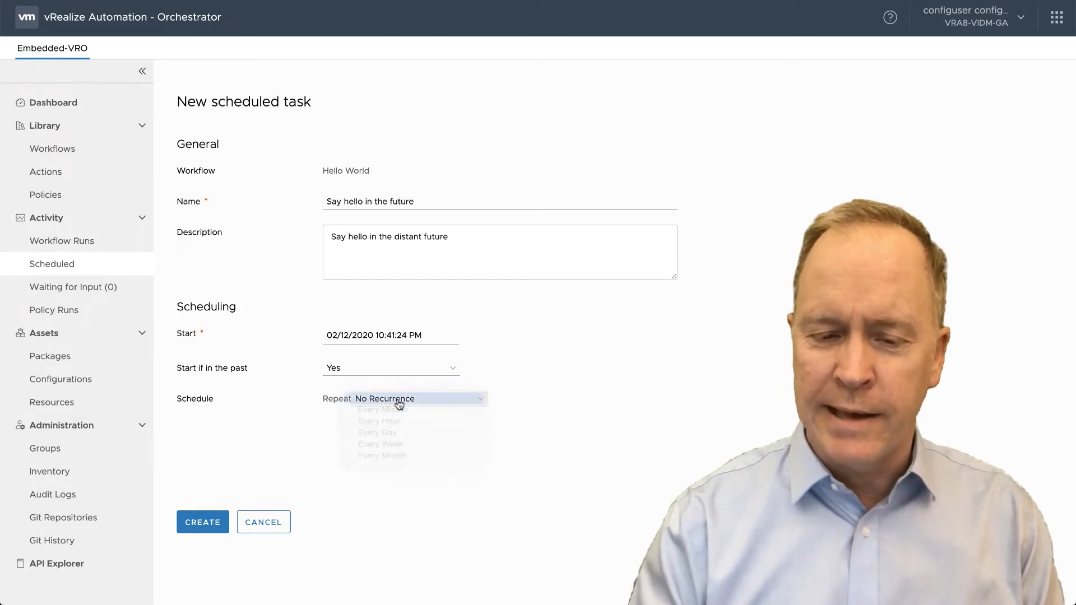
pyautogui.click(213, 526)
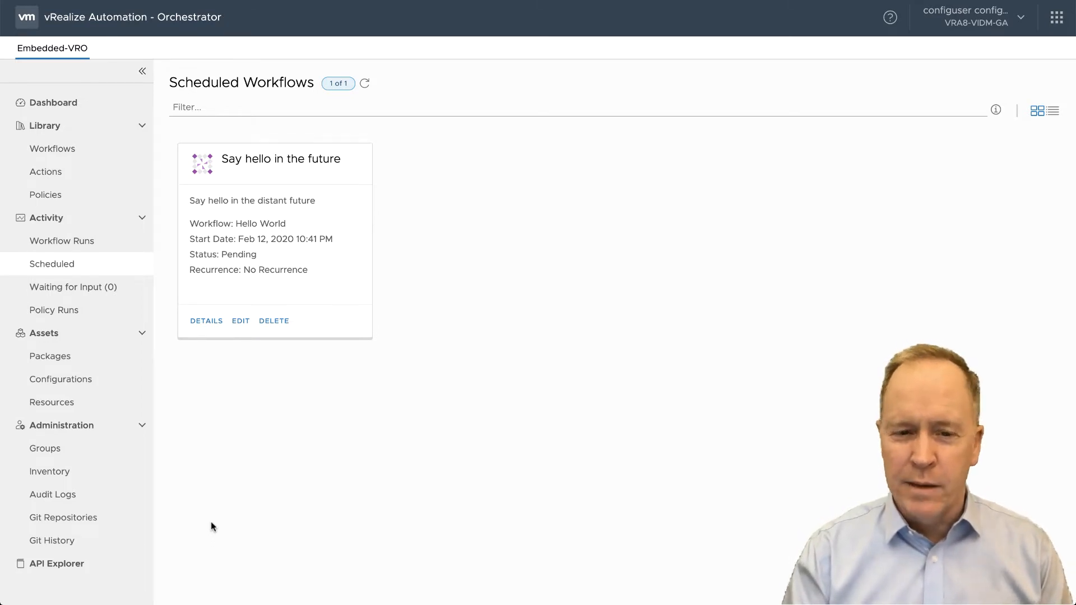
# - Refresh the scheduled workflows list to check the task's status
pyautogui.click(365, 84)
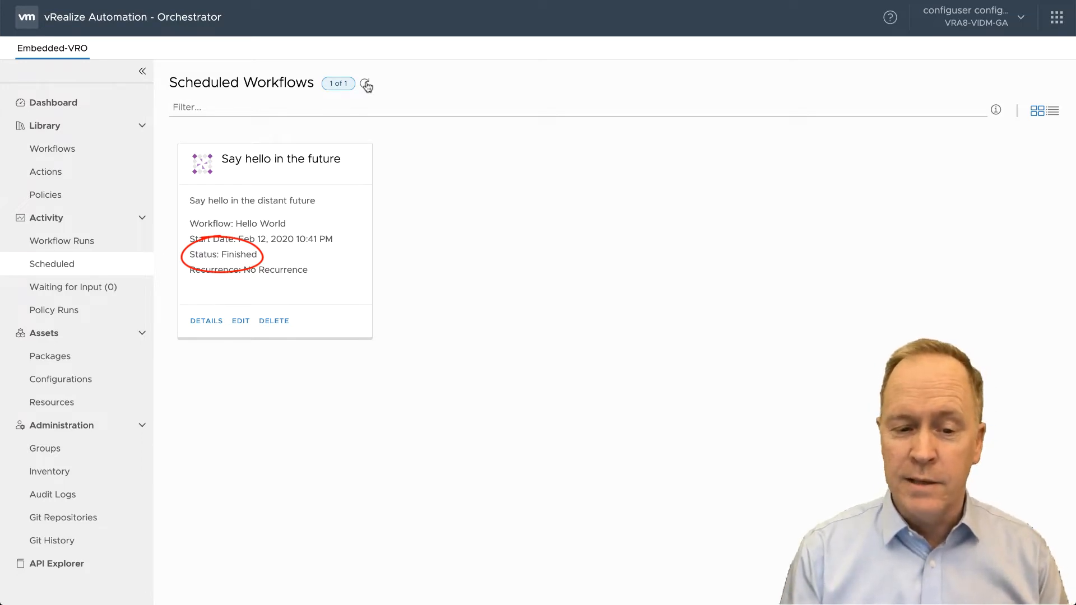
pyautogui.click(78, 264)
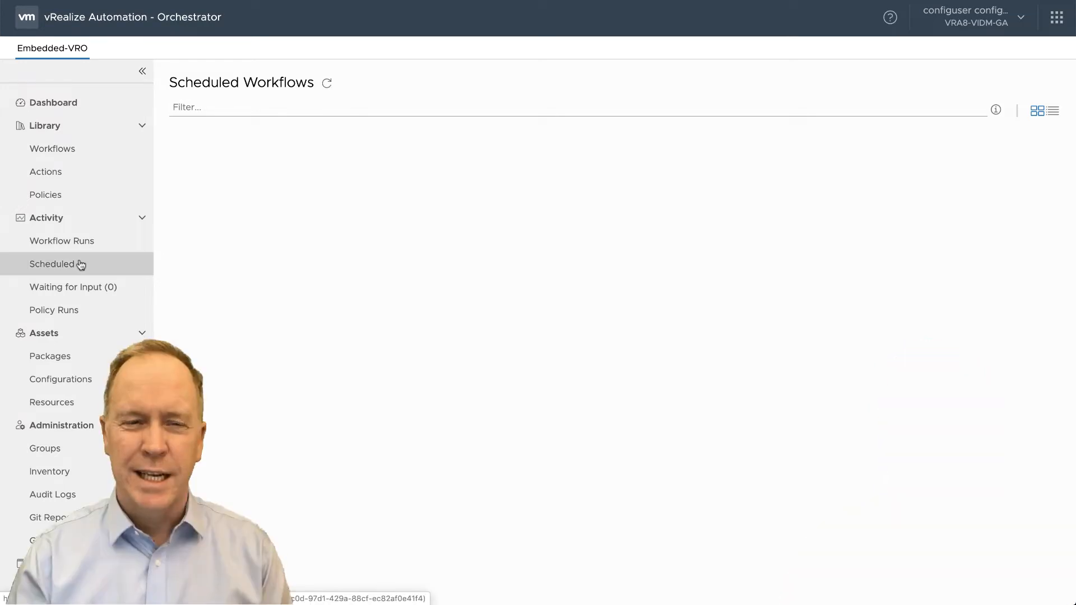
pyautogui.click(65, 149)
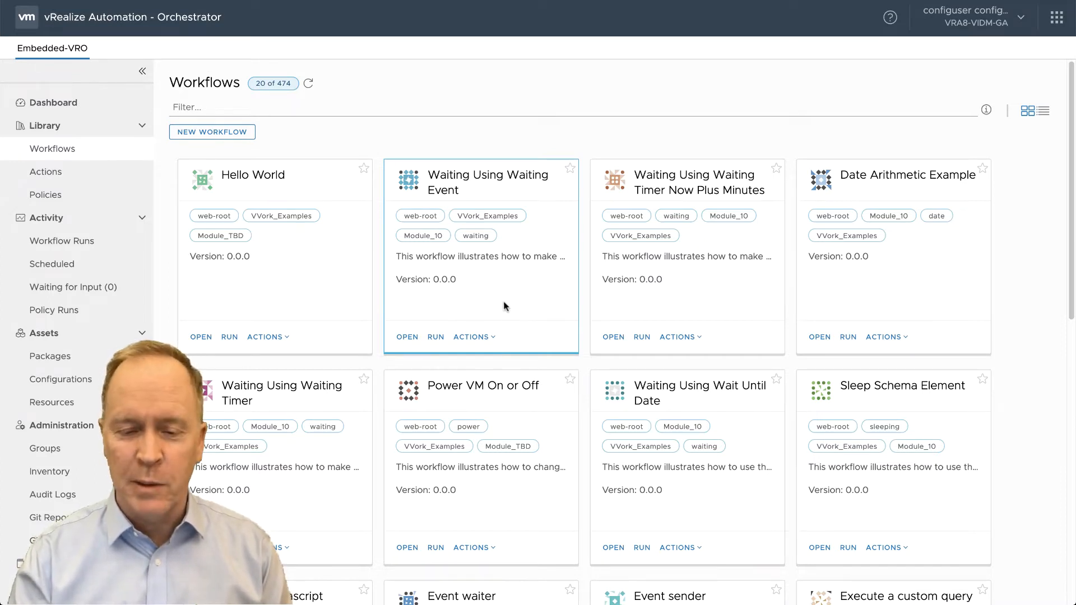
pyautogui.click(480, 338)
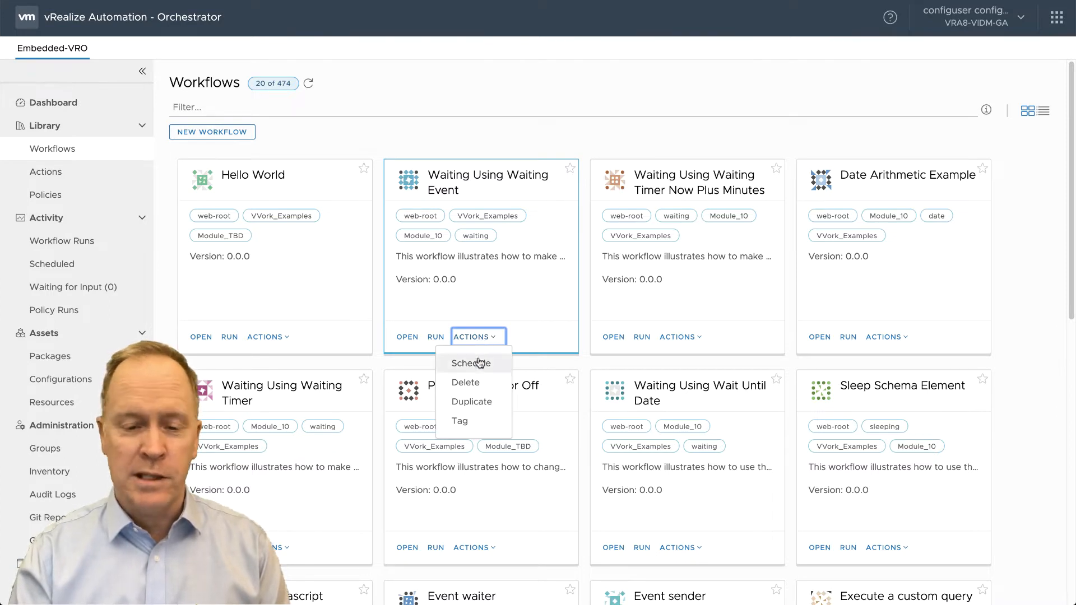
pyautogui.click(479, 364)
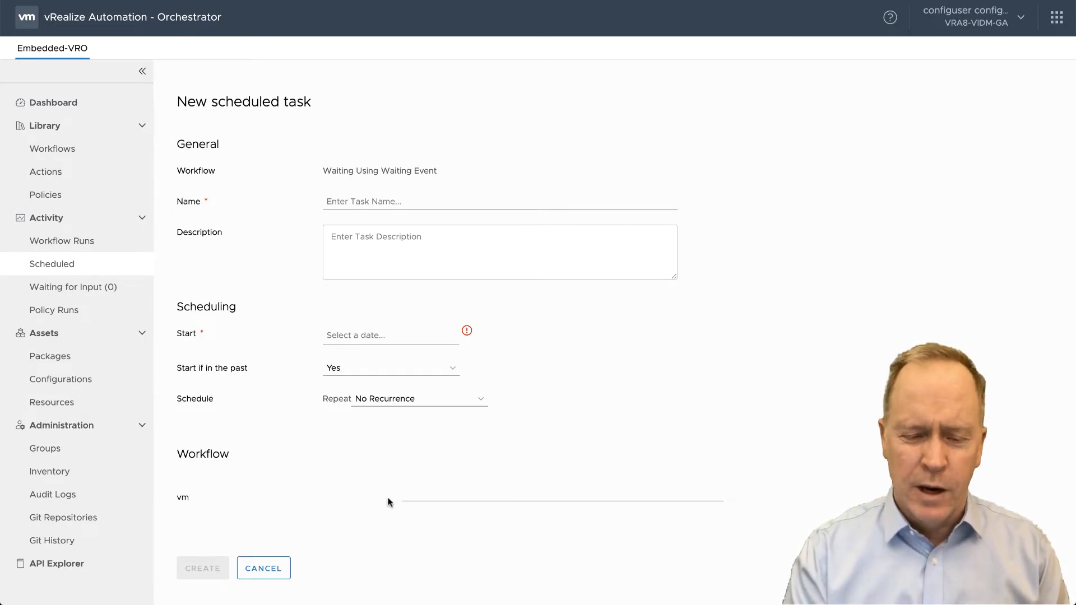
pyautogui.click(274, 570)
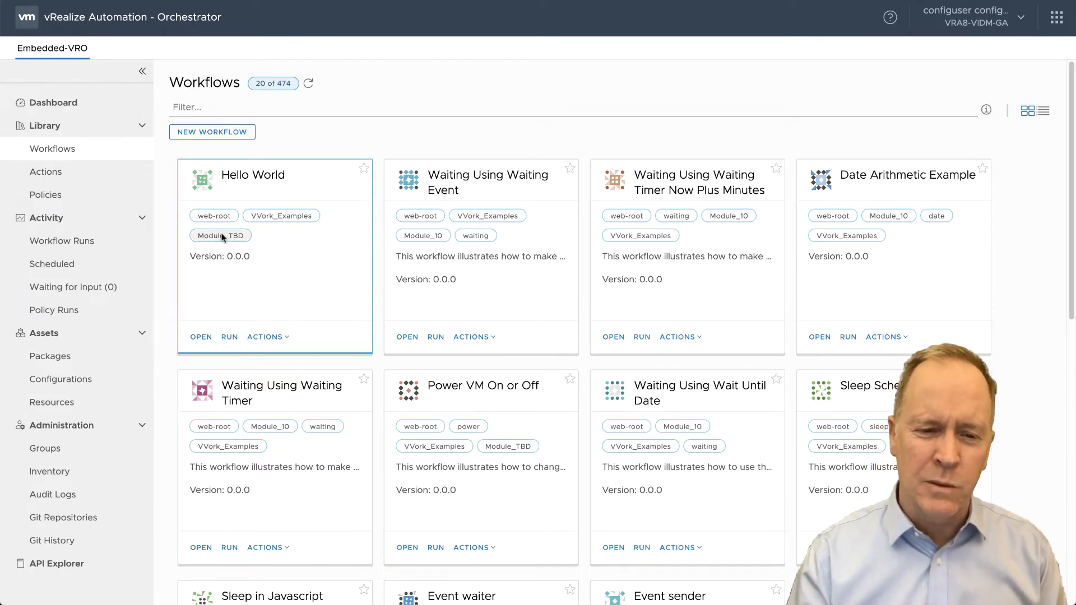
# - Create a new workflow named Scheduling Using Schedule Workflow
pyautogui.click(225, 133)
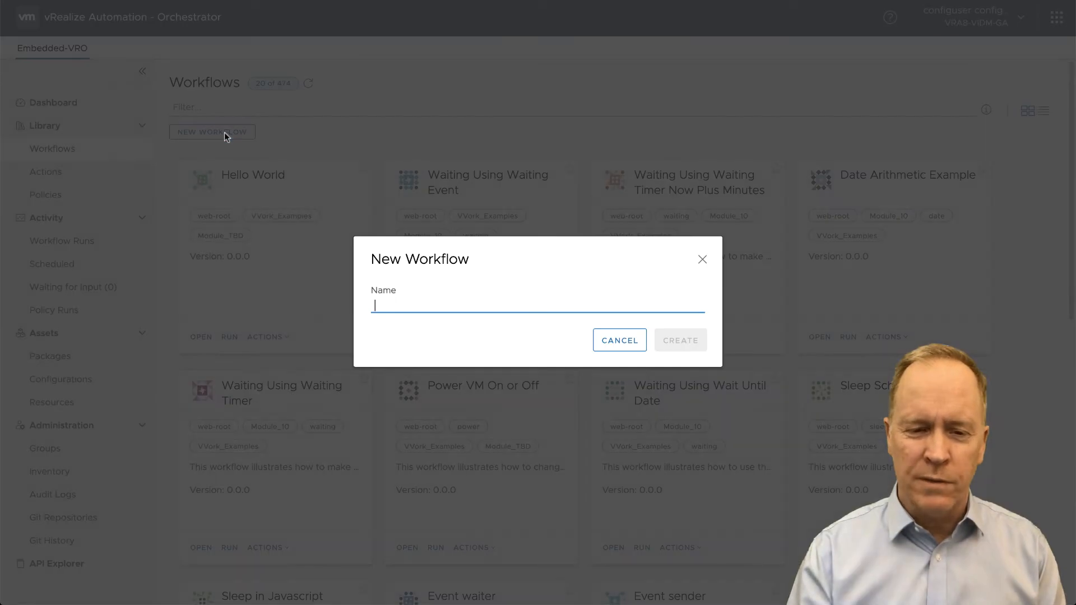
pyautogui.click(445, 308)
pyautogui.write('S')
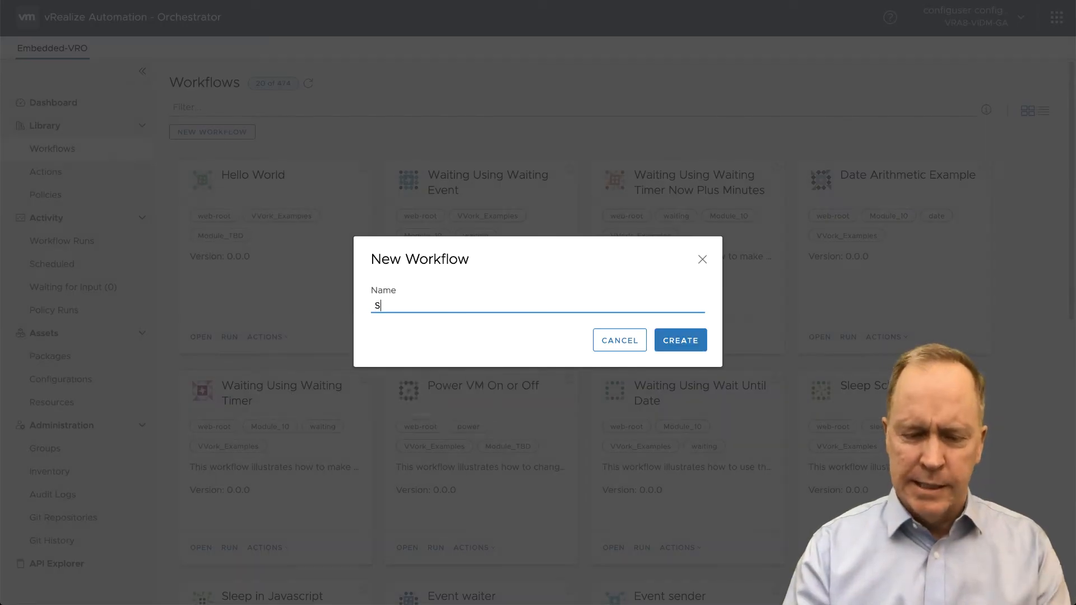
pyautogui.write('cheduling ')
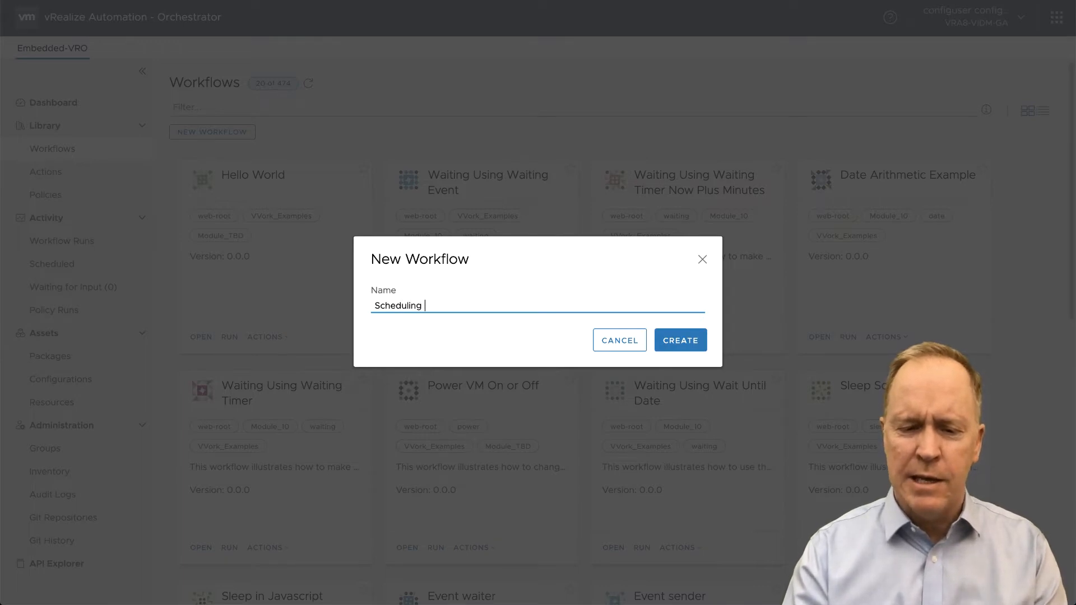
pyautogui.write('Using ')
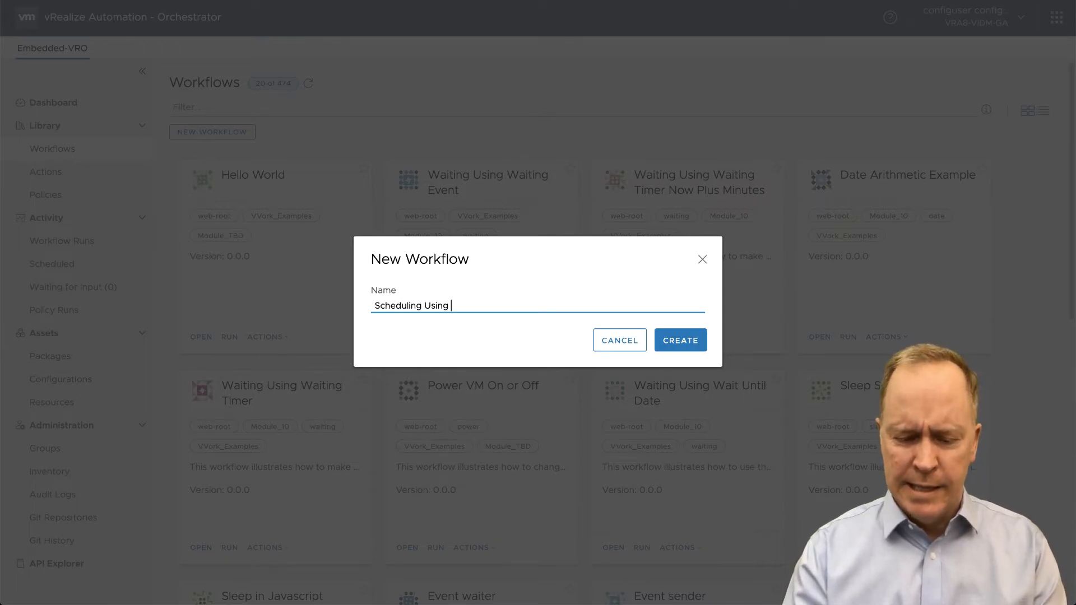
pyautogui.write('Scheduc')
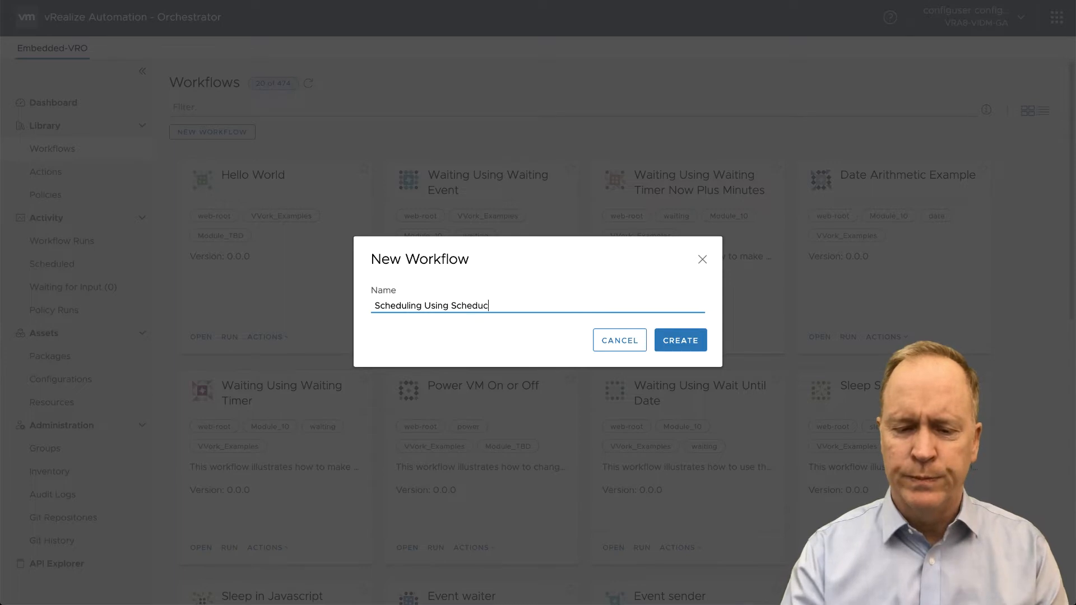
pyautogui.press('BackSpace')
pyautogui.write('le Wo')
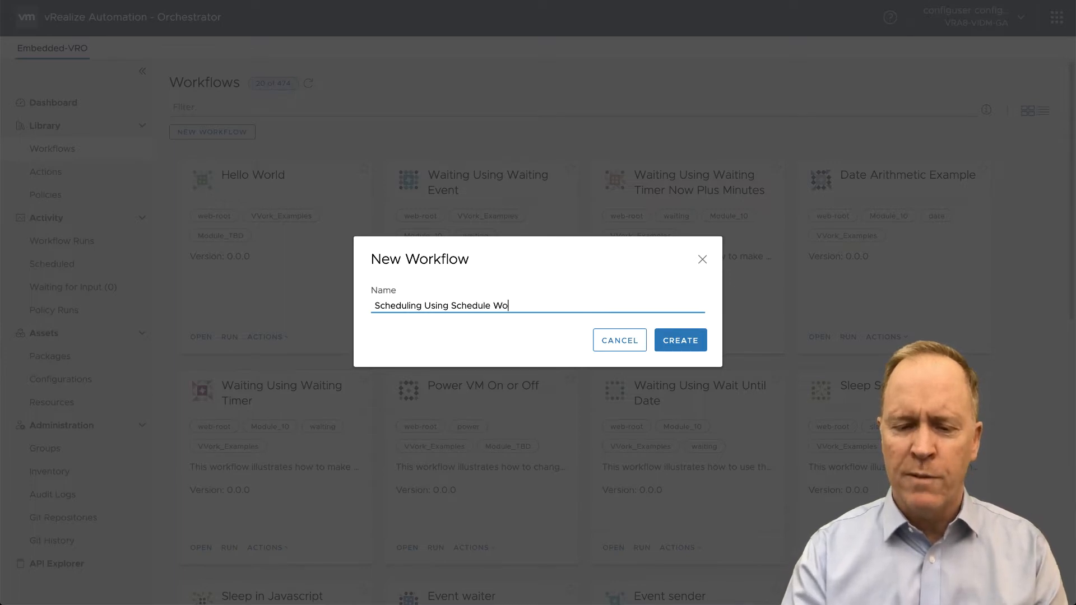
pyautogui.write('rkflow')
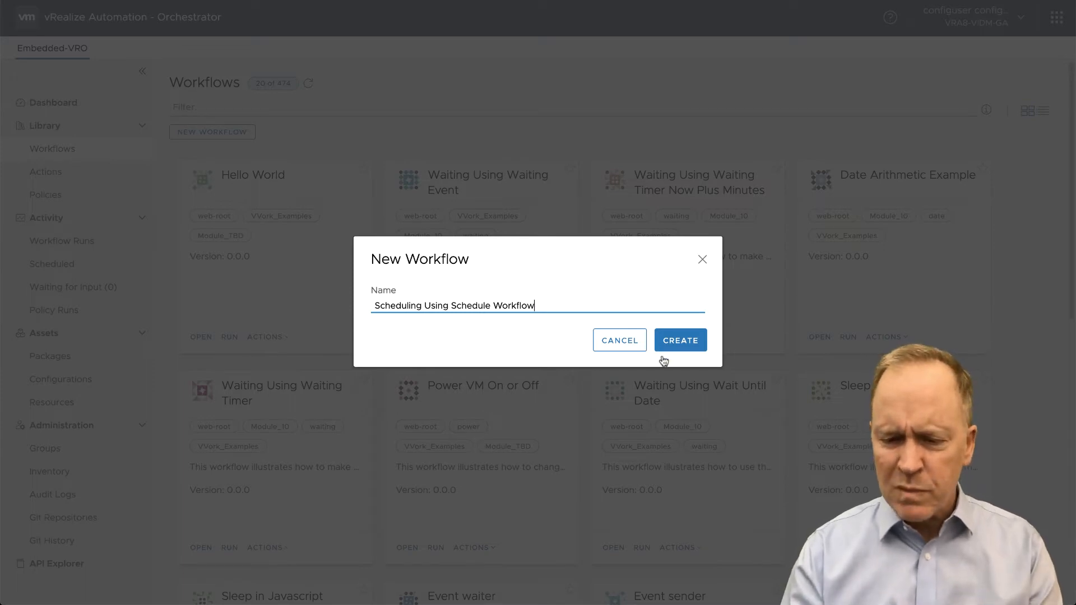
pyautogui.click(682, 348)
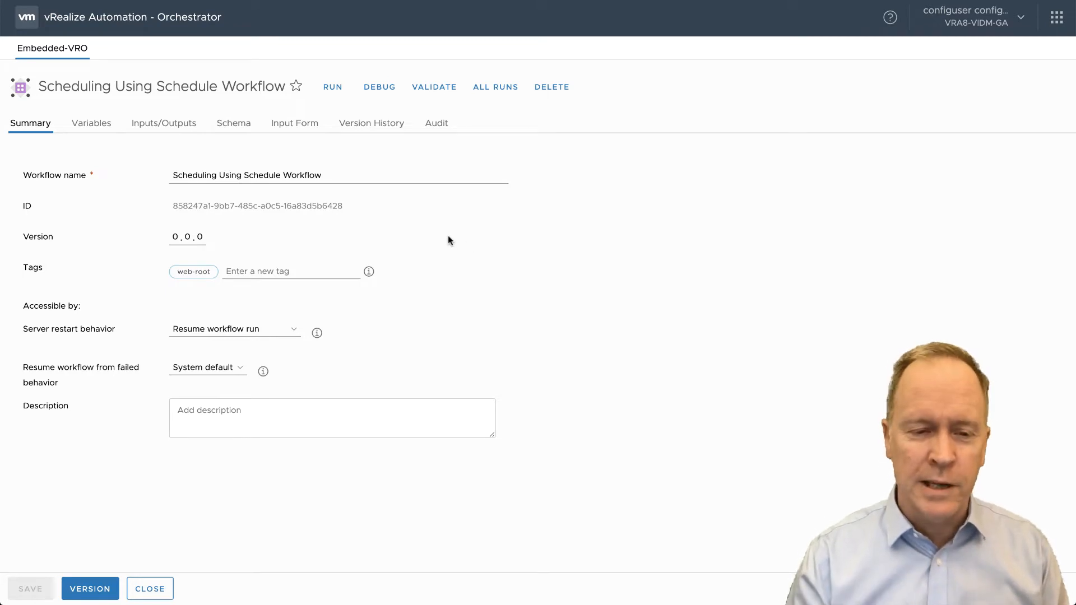
# - Add a Schedule workflow element to the schema between the start and end points
pyautogui.click(236, 128)
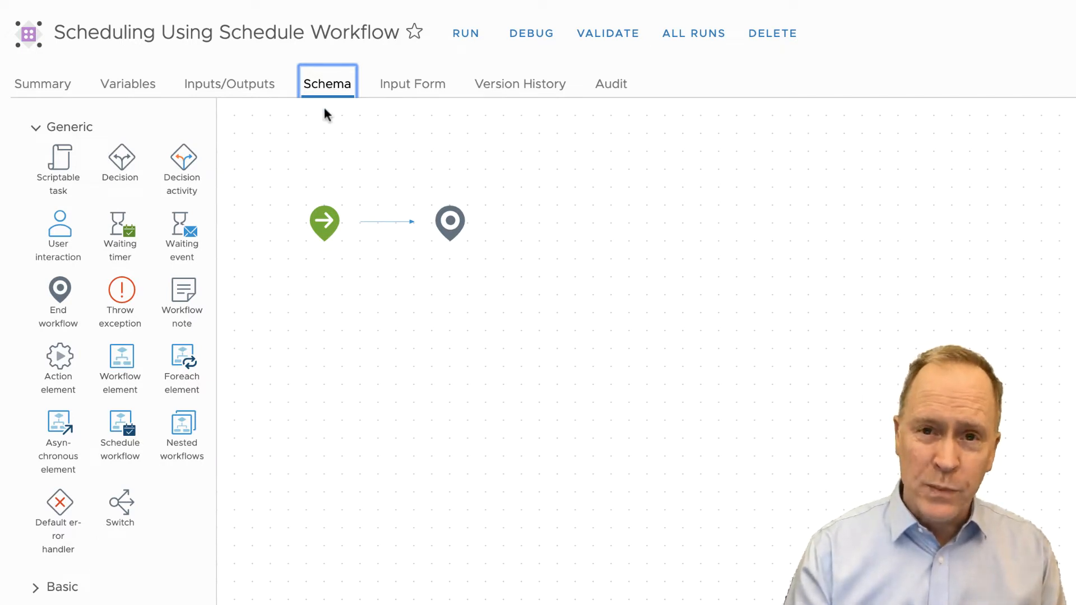
pyautogui.click(138, 447)
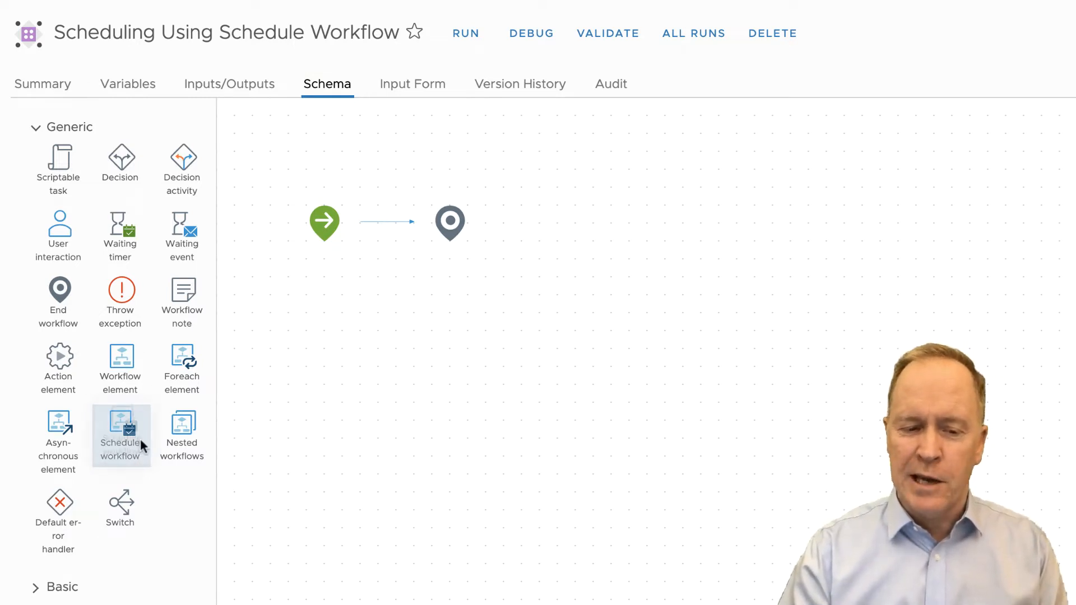
pyautogui.moveTo(140, 441); pyautogui.dragTo(404, 217)
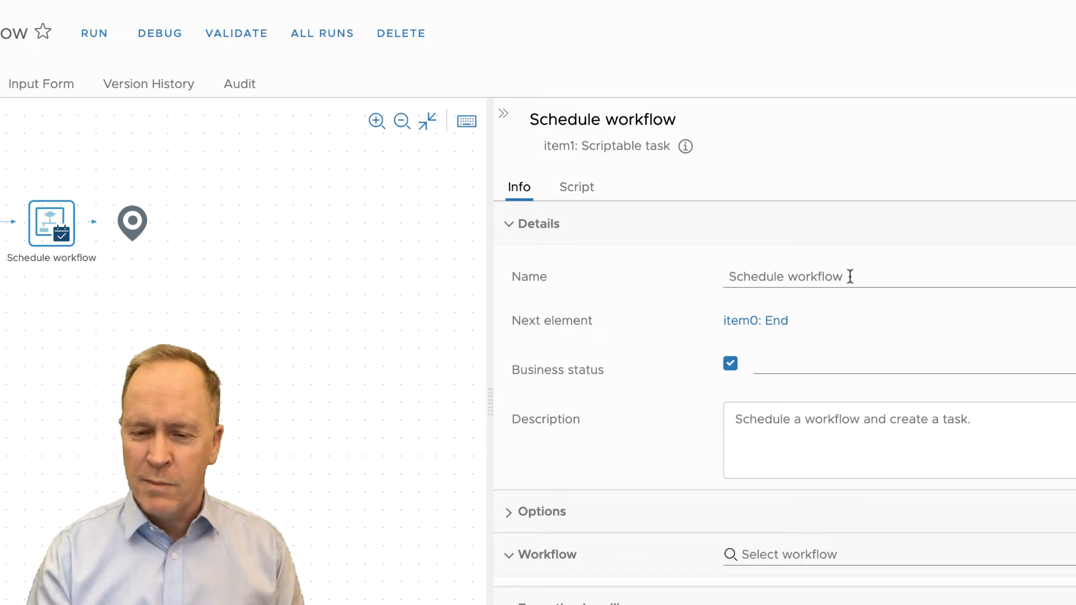
# - Rename the Schedule workflow element to Say hello in the future
pyautogui.moveTo(850, 276); pyautogui.dragTo(666, 280)
pyautogui.click(666, 282)
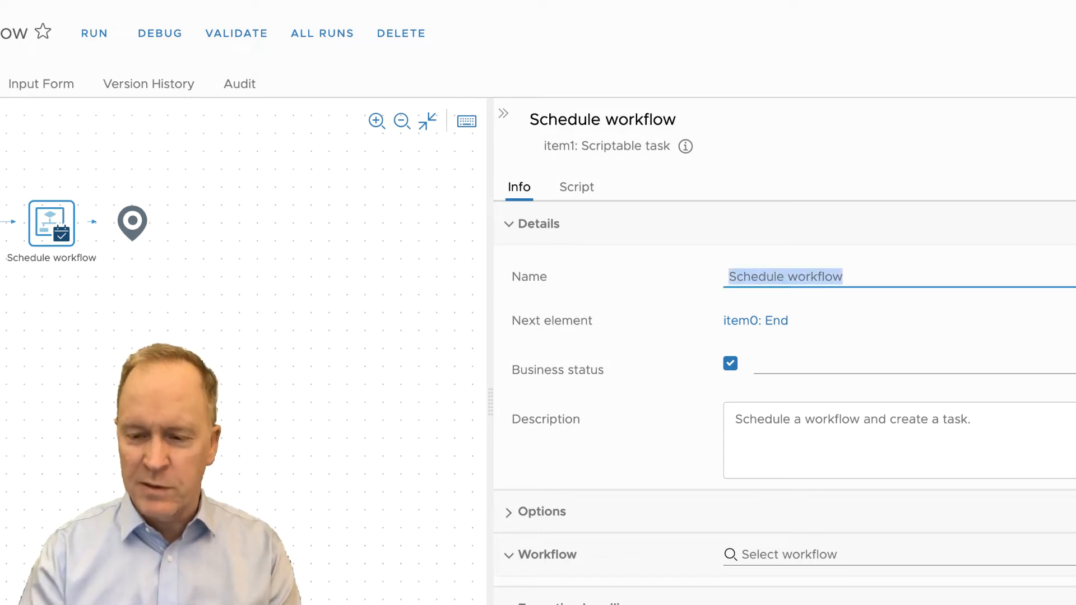
pyautogui.hotkey('ctrl', 'a')
pyautogui.write('Say helloo')
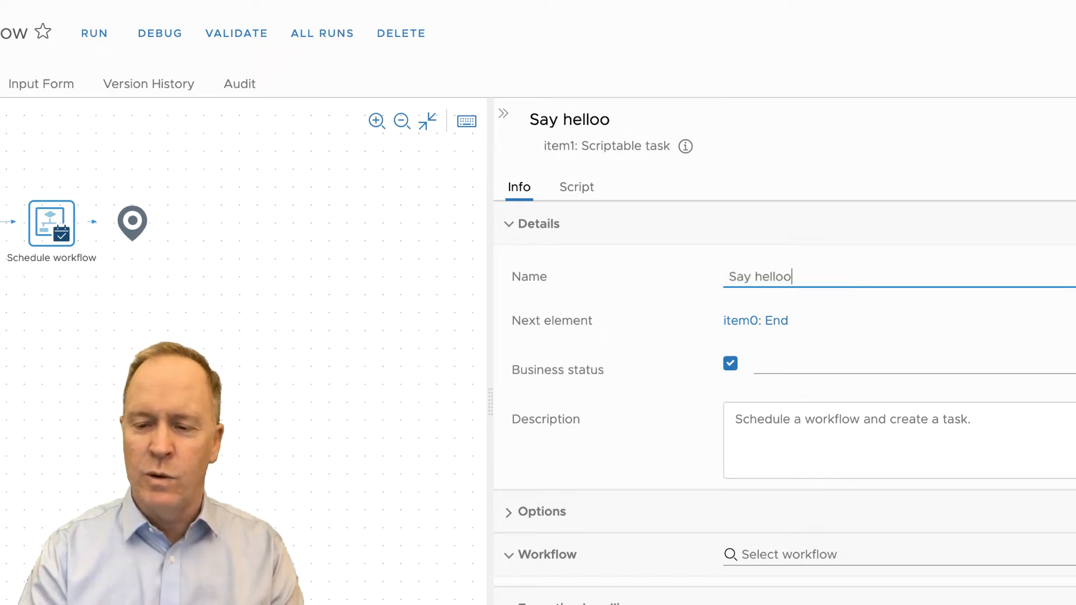
pyautogui.press('BackSpace')
pyautogui.write('in the future')
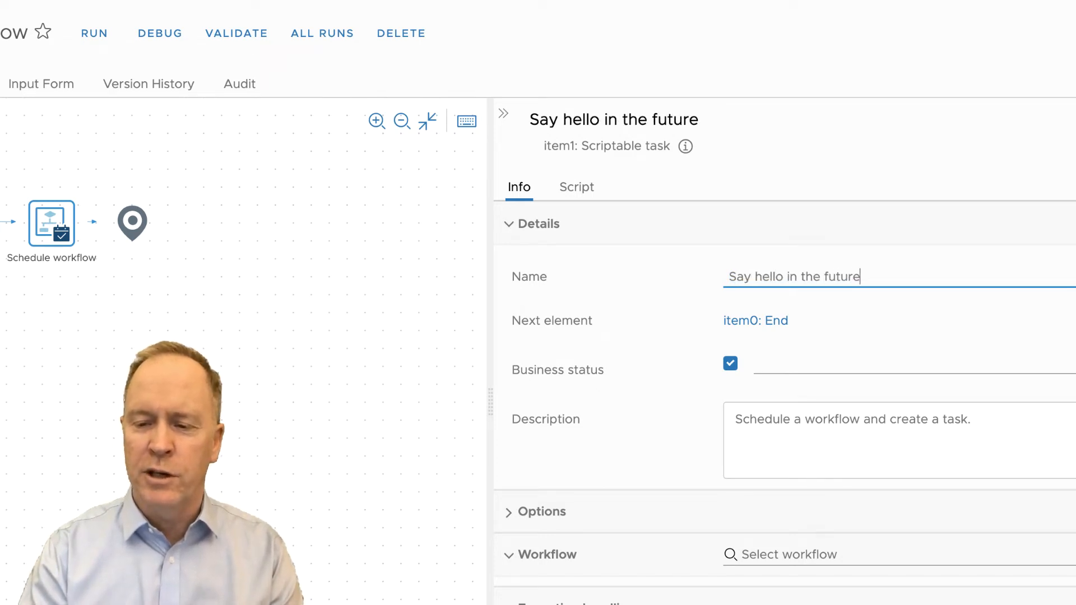
pyautogui.press('Tab')
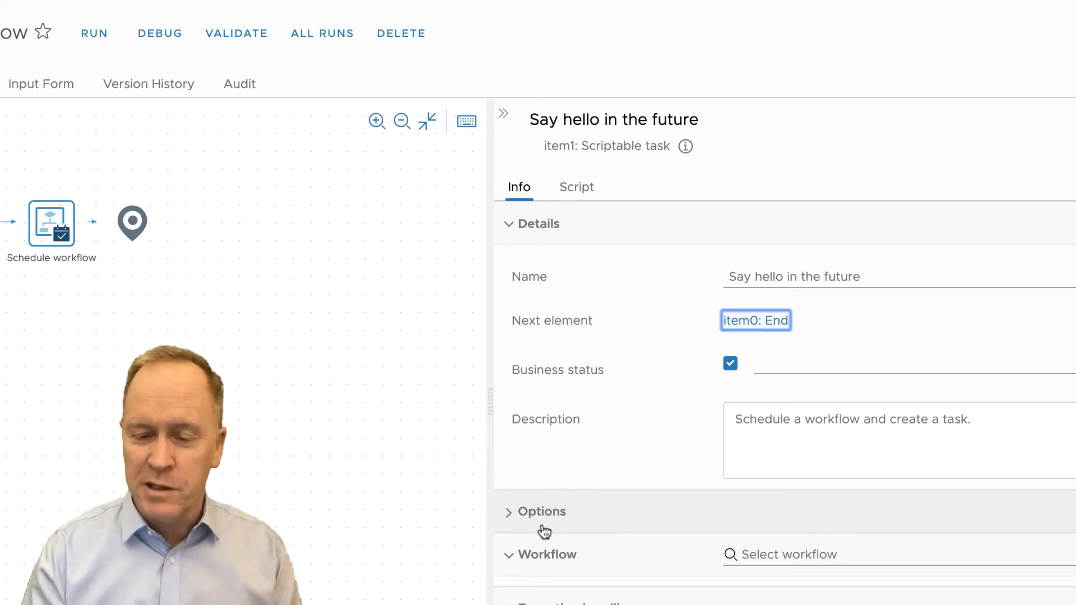
# - Bind the element's workflowScheduleDate option to a new input parameter described as Time/Date in the future when we want hello world to run
pyautogui.click(509, 516)
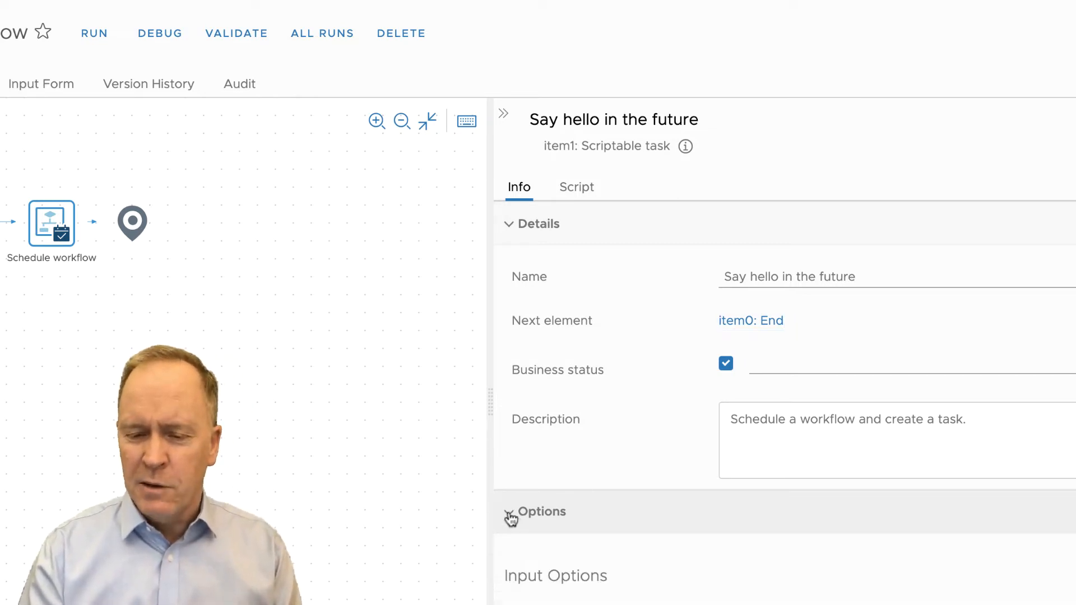
pyautogui.scroll(-2, 660, 570)
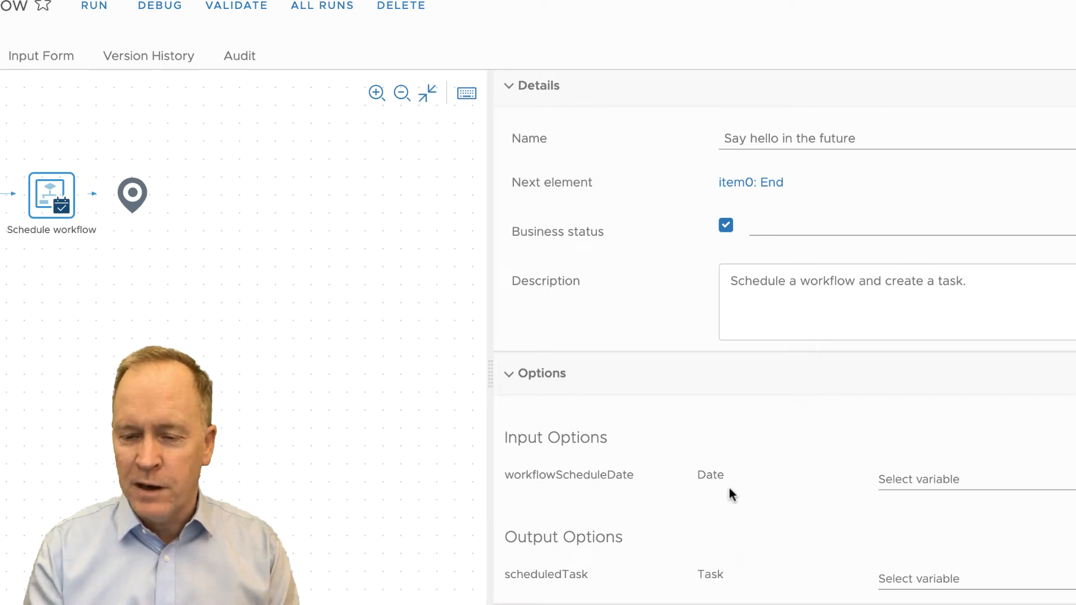
pyautogui.click(922, 486)
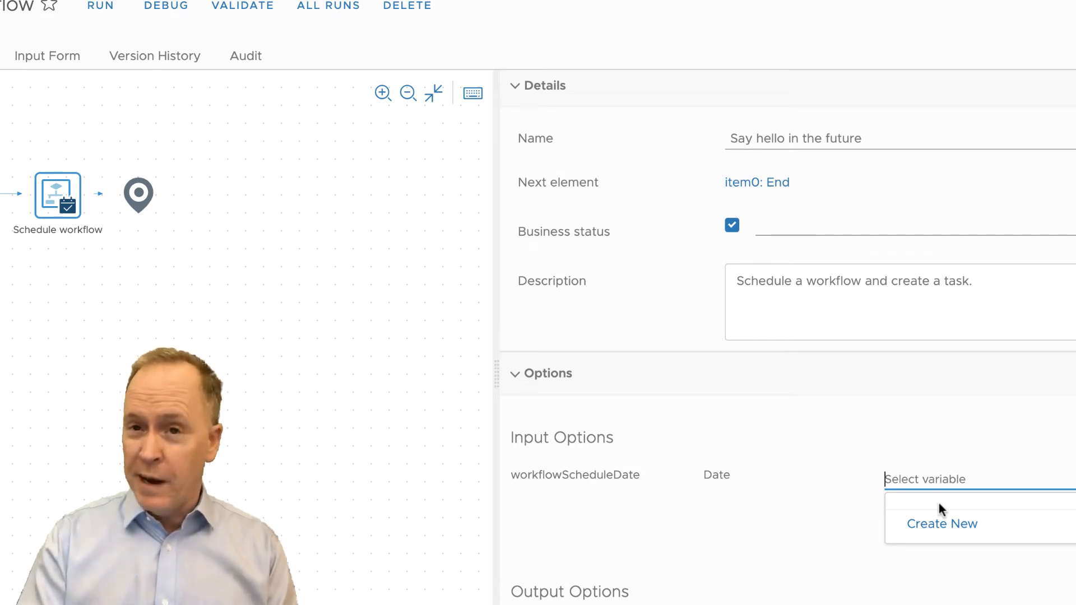
pyautogui.click(946, 533)
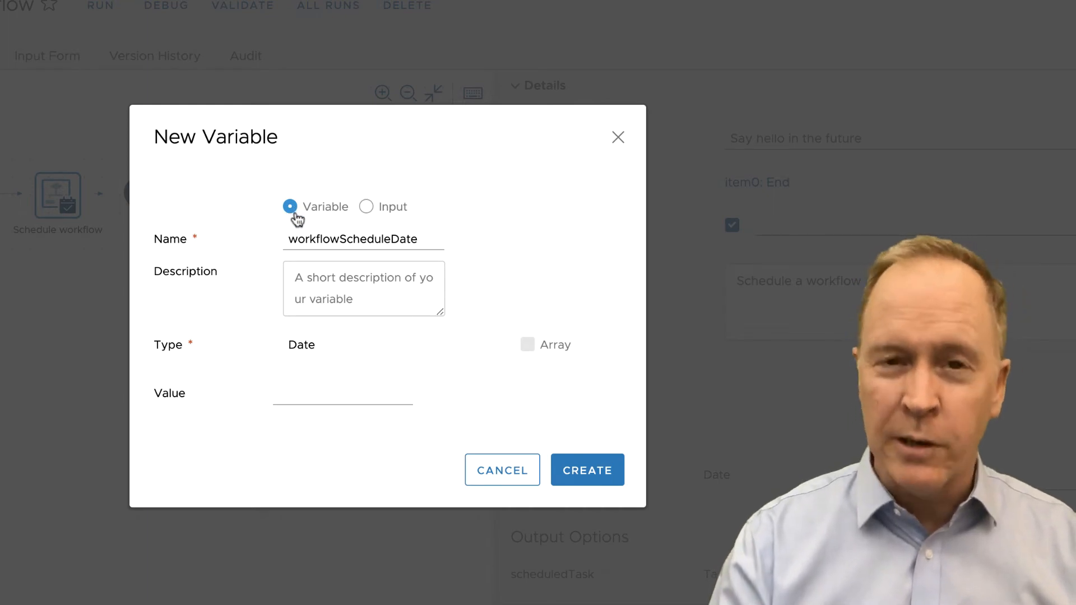
pyautogui.click(365, 209)
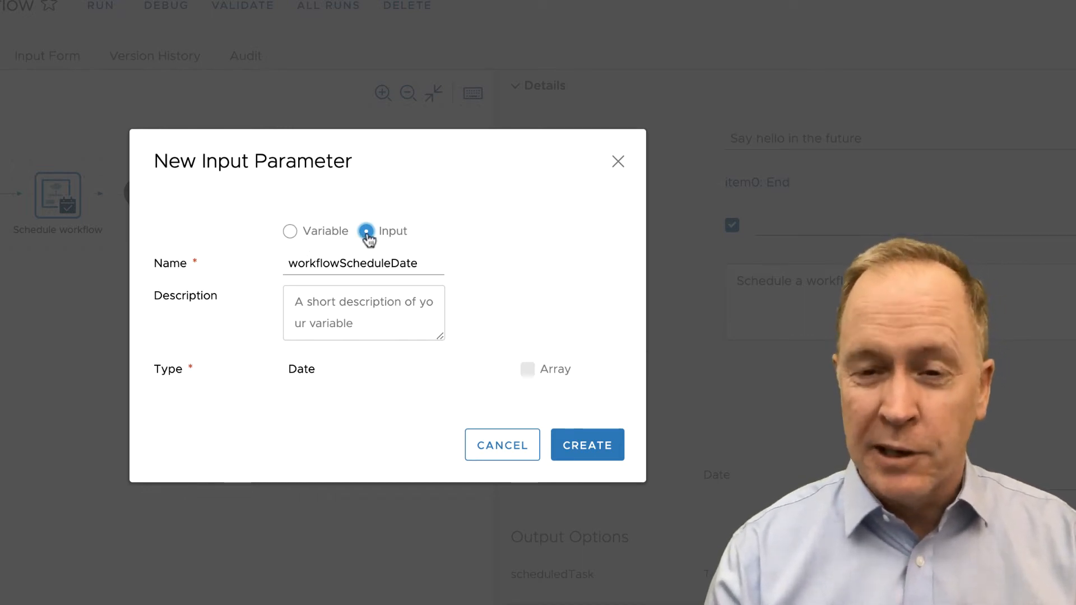
pyautogui.click(423, 264)
pyautogui.moveTo(422, 264); pyautogui.dragTo(287, 269)
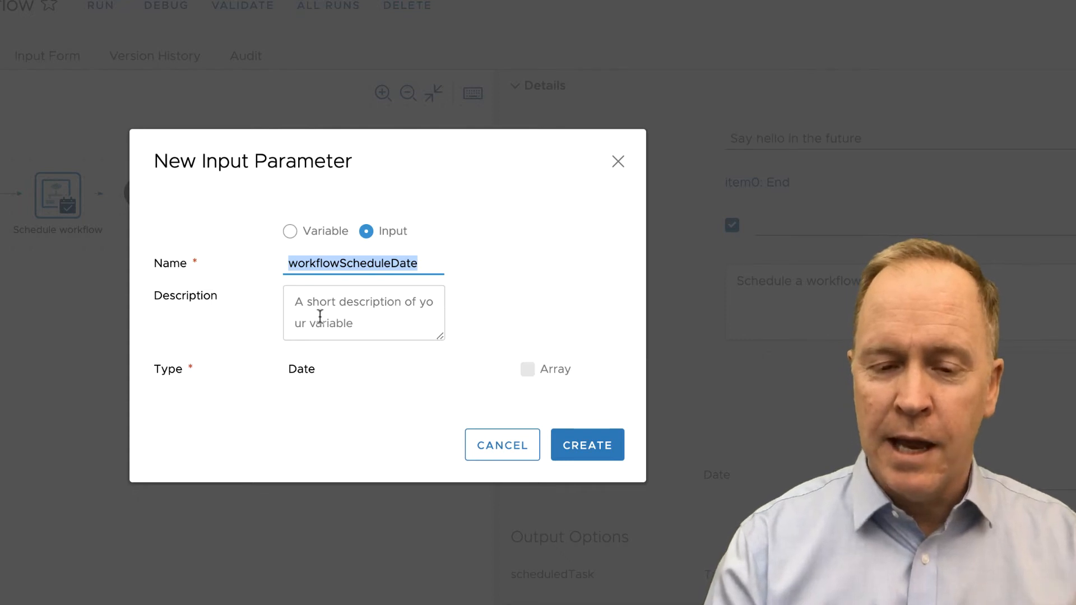
pyautogui.click(293, 298)
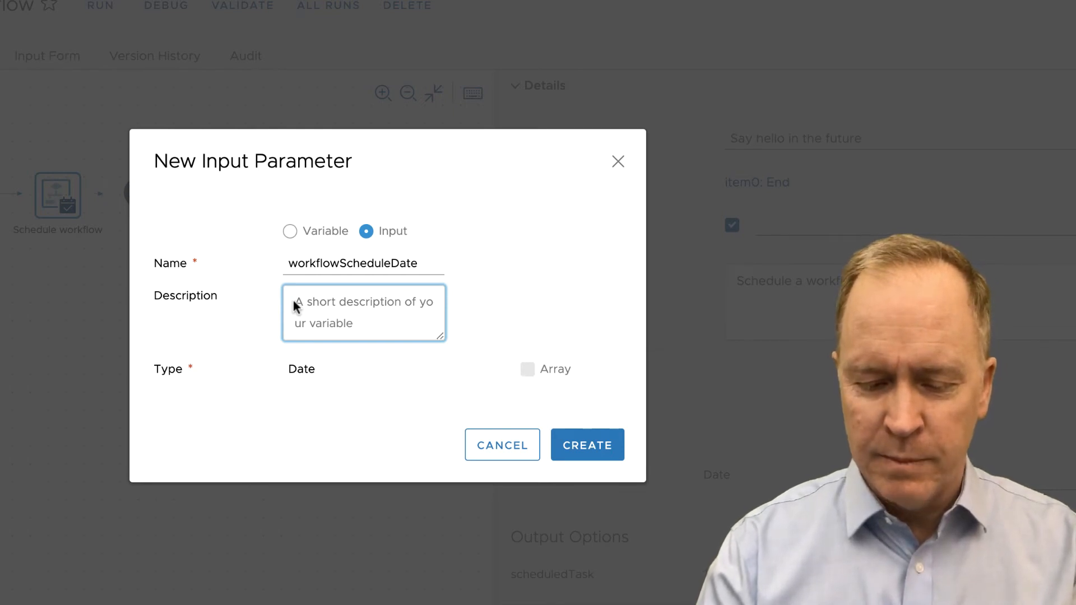
pyautogui.write('Time/Date in the furtu')
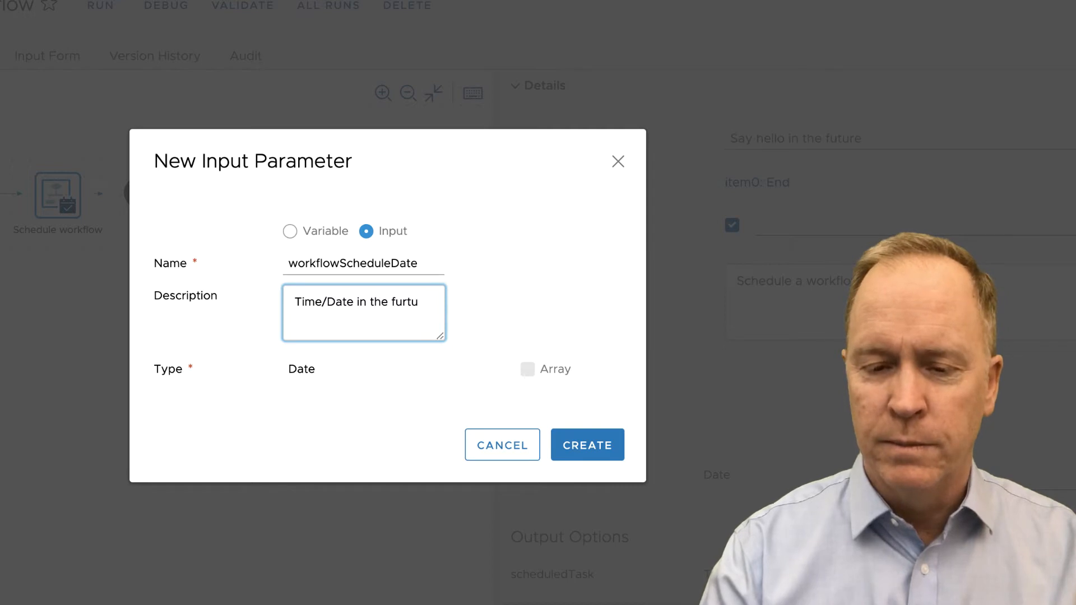
pyautogui.press('BackSpace')
pyautogui.press('BackSpace')
pyautogui.press('BackSpace')
pyautogui.write('ture ')
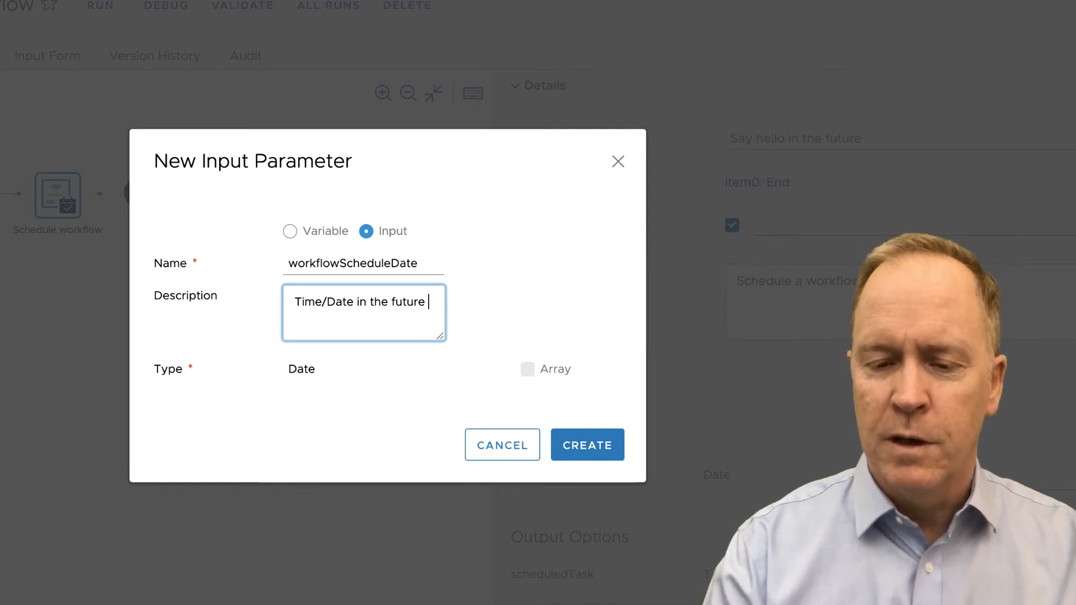
pyautogui.write('when we want')
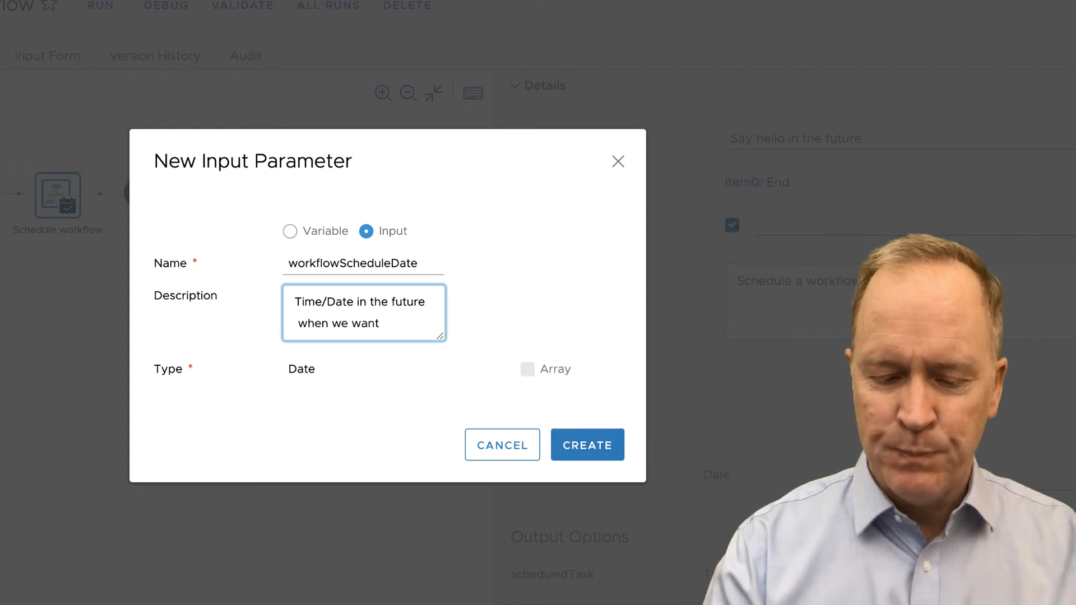
pyautogui.write(' hello world t')
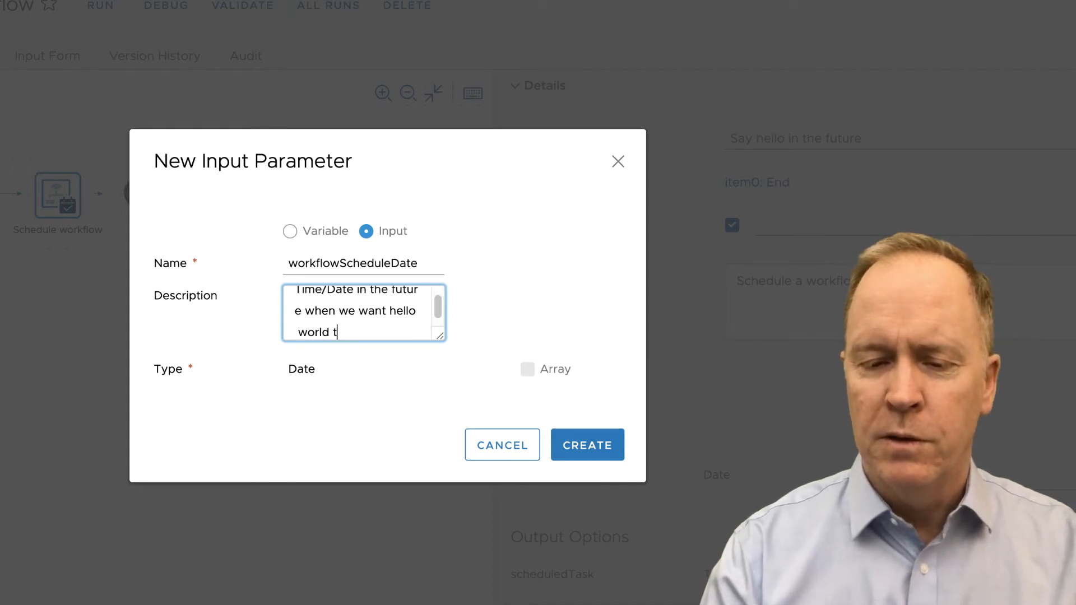
pyautogui.write('o run.')
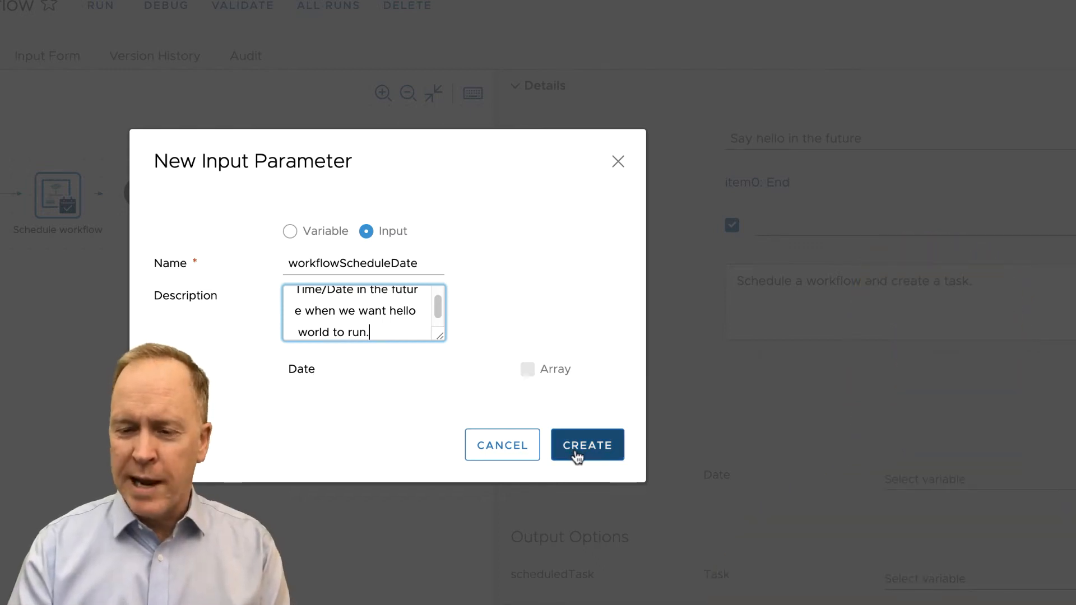
pyautogui.click(576, 455)
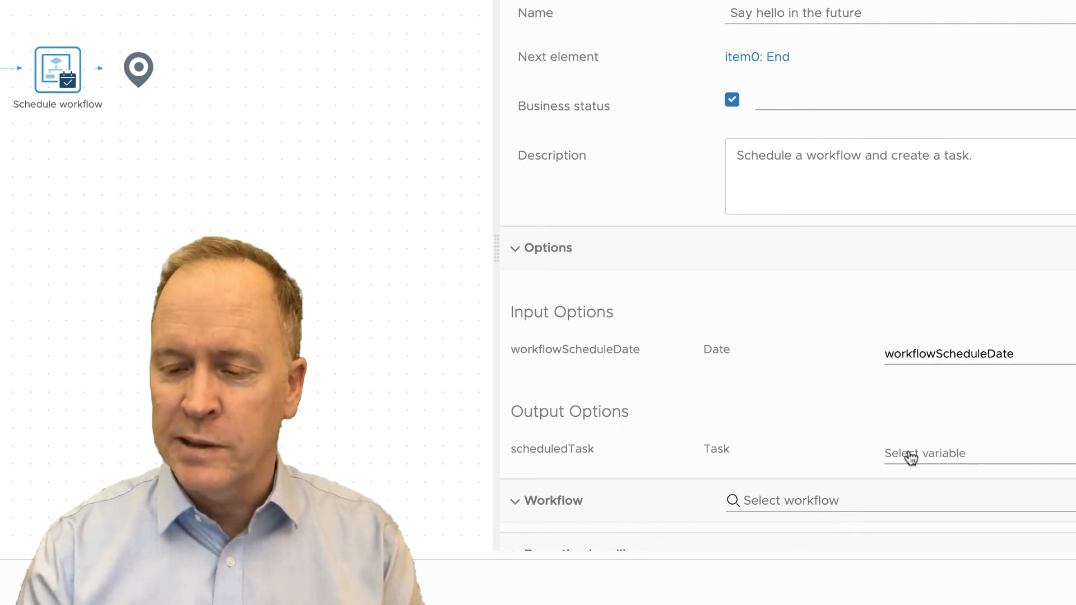
# - Bind the scheduledTask output to a new variable scheduledTask described as vRO Task object from calling Schedule Workflow
pyautogui.click(919, 455)
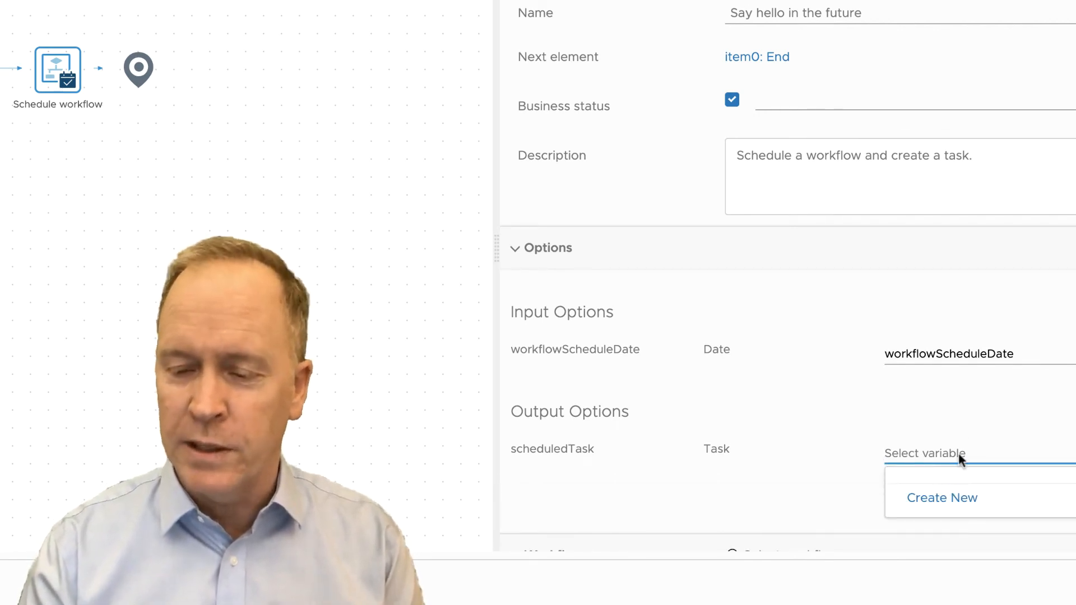
pyautogui.click(951, 507)
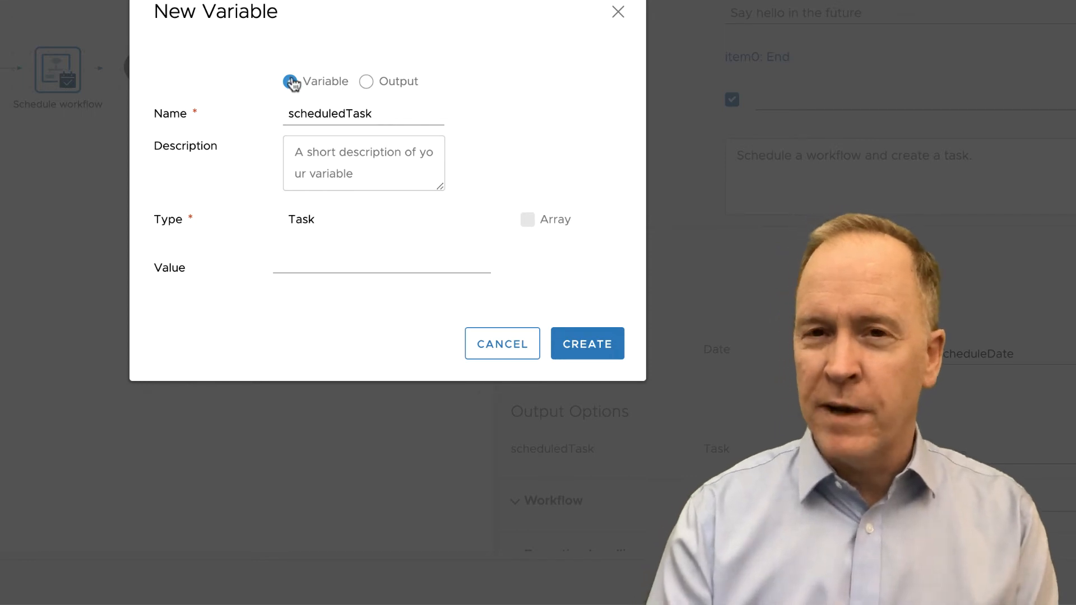
pyautogui.click(347, 162)
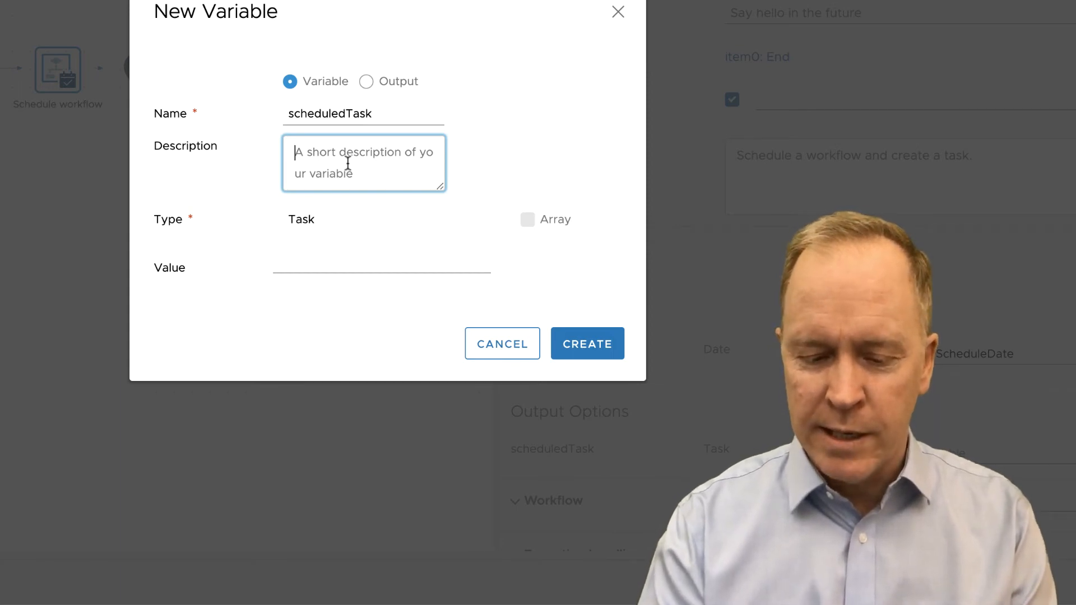
pyautogui.write('v')
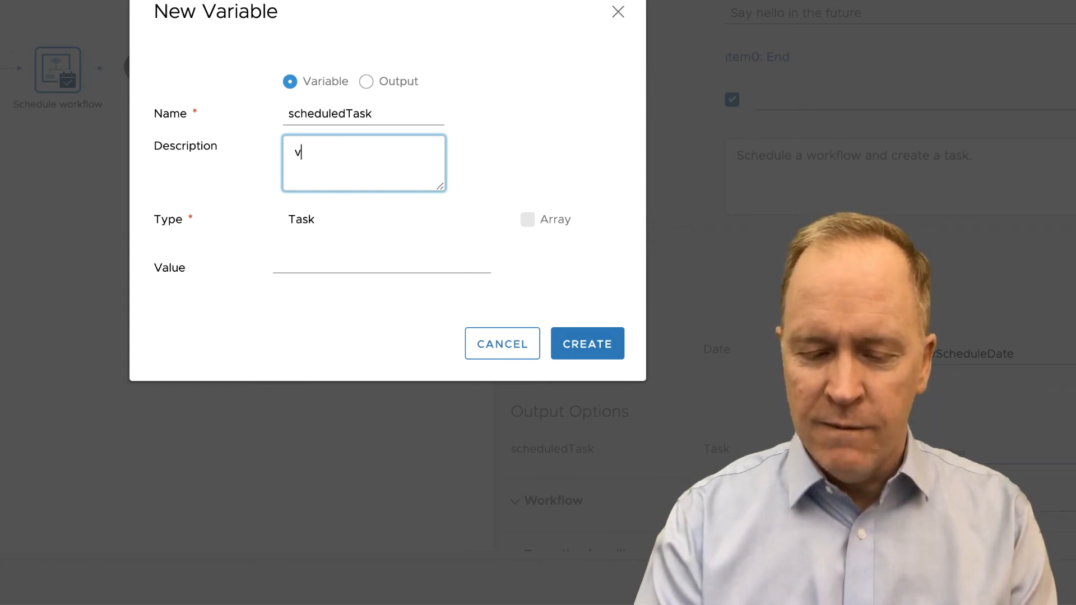
pyautogui.write('RO Task')
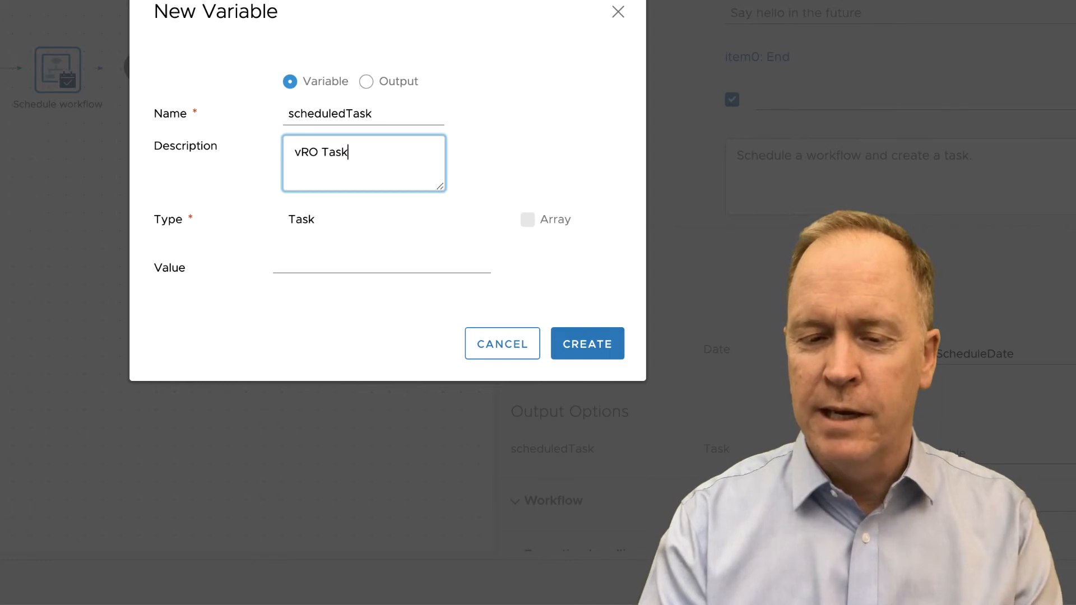
pyautogui.write(' object ')
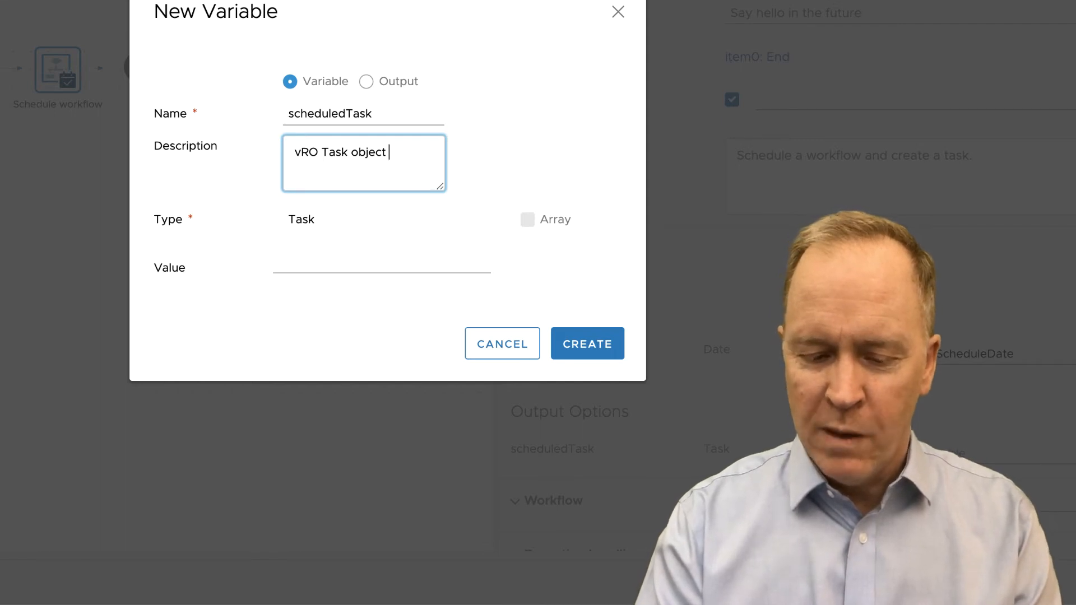
pyautogui.write('from')
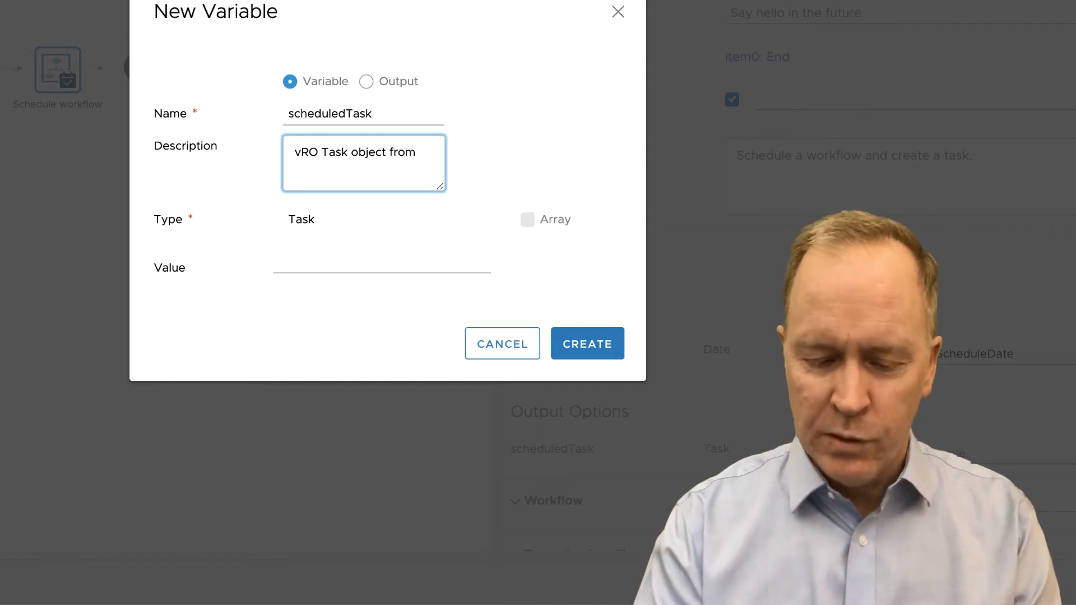
pyautogui.write(' calling ')
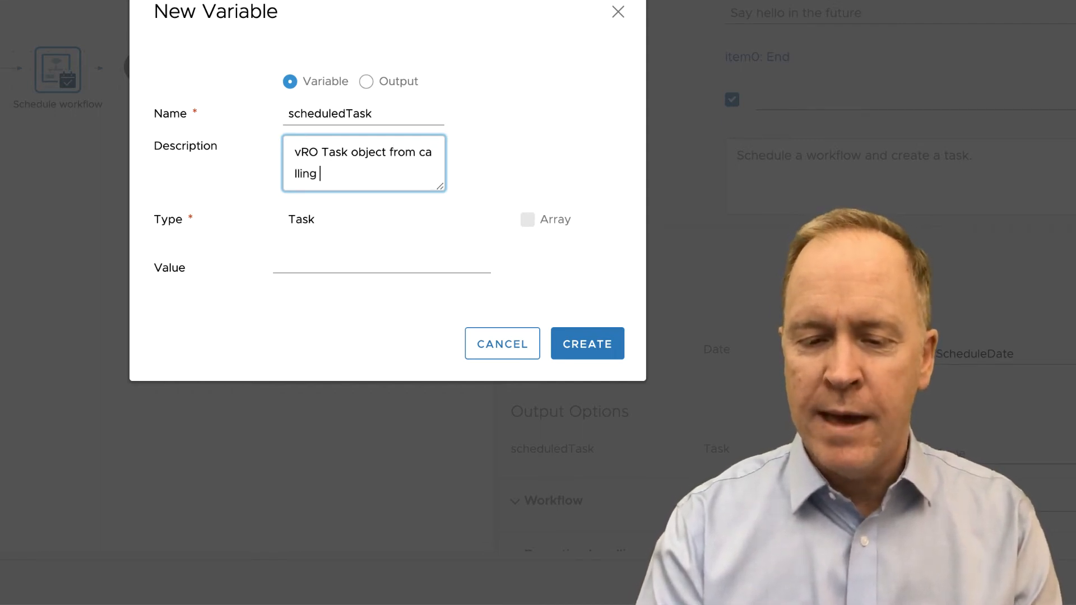
pyautogui.write('a')
pyautogui.press('BackSpace')
pyautogui.write('Sc')
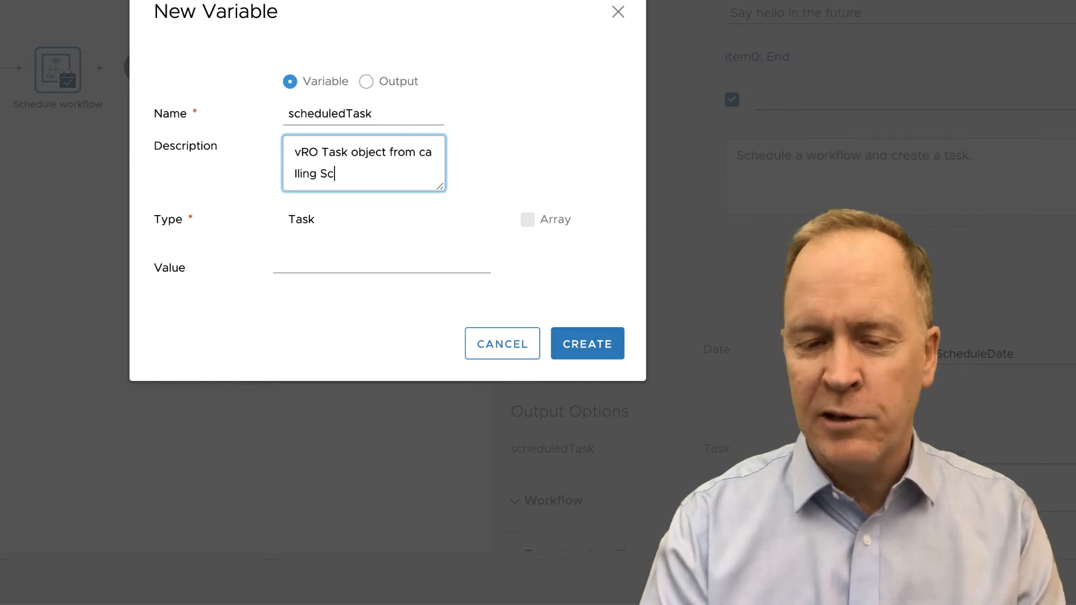
pyautogui.write('hedule W')
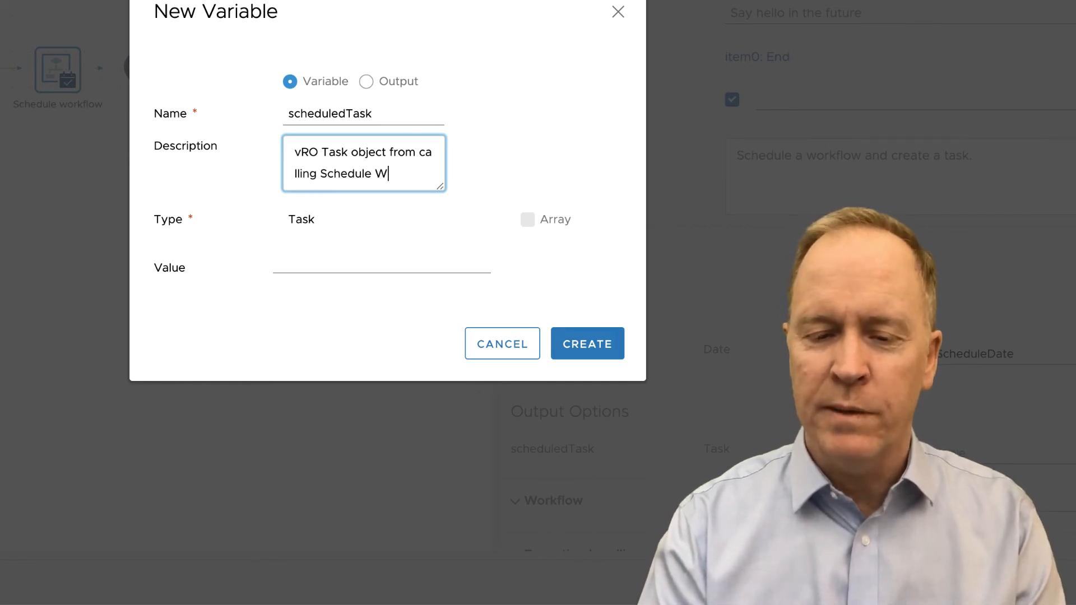
pyautogui.write('orkflow')
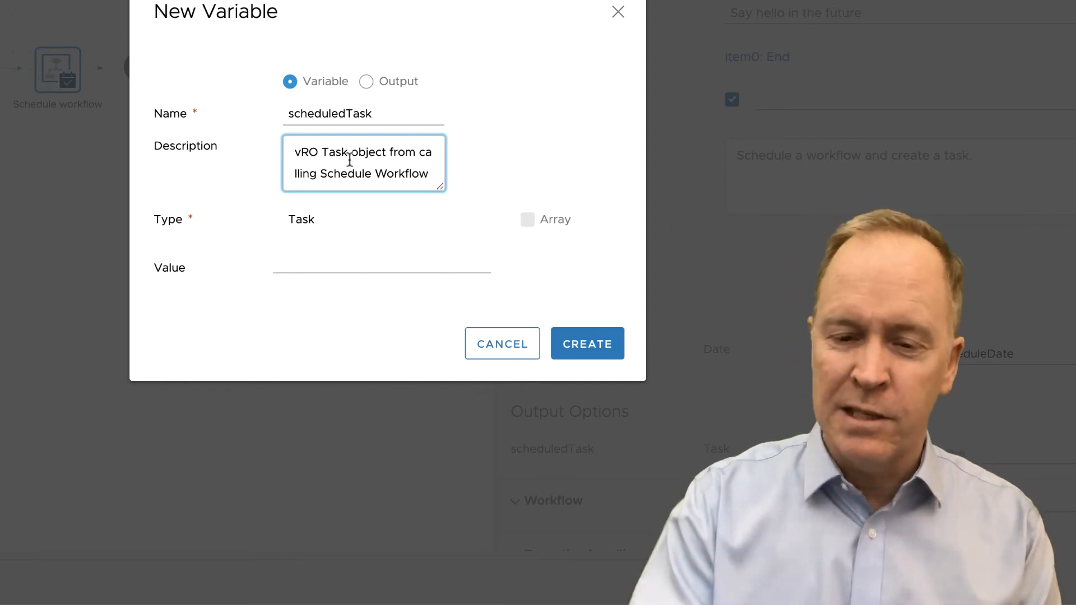
pyautogui.click(303, 267)
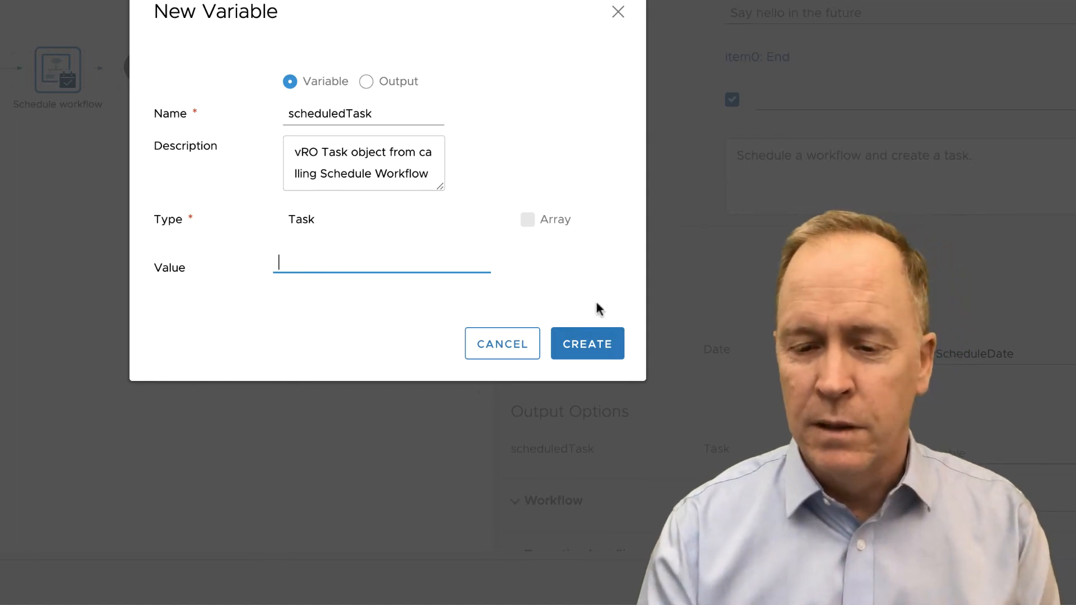
pyautogui.click(604, 351)
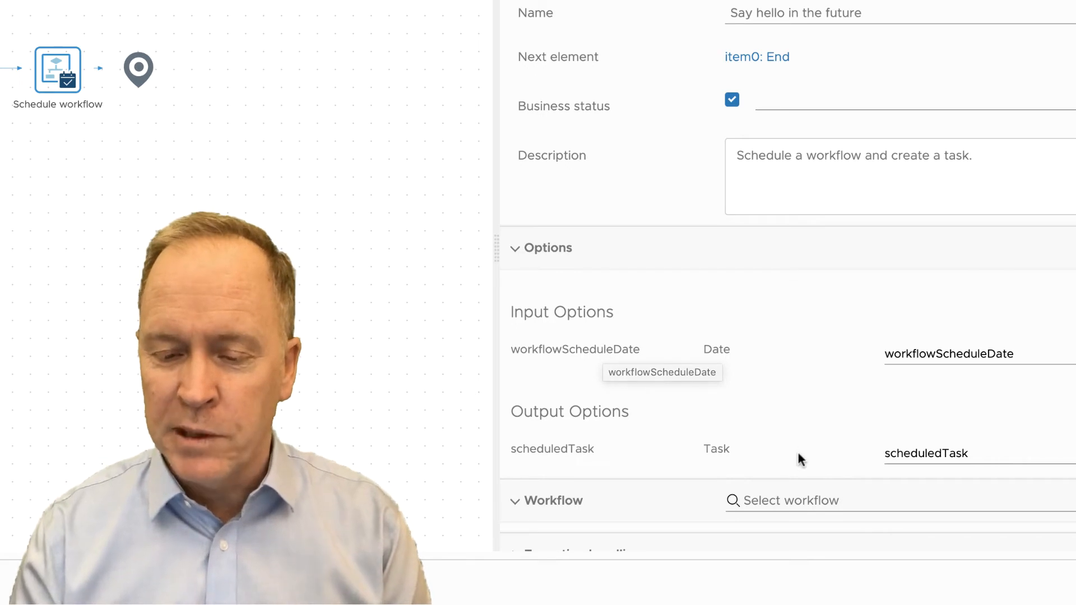
# - Select Hello World as the workflow for the Schedule workflow element to schedule
pyautogui.scroll(-1, 798, 456)
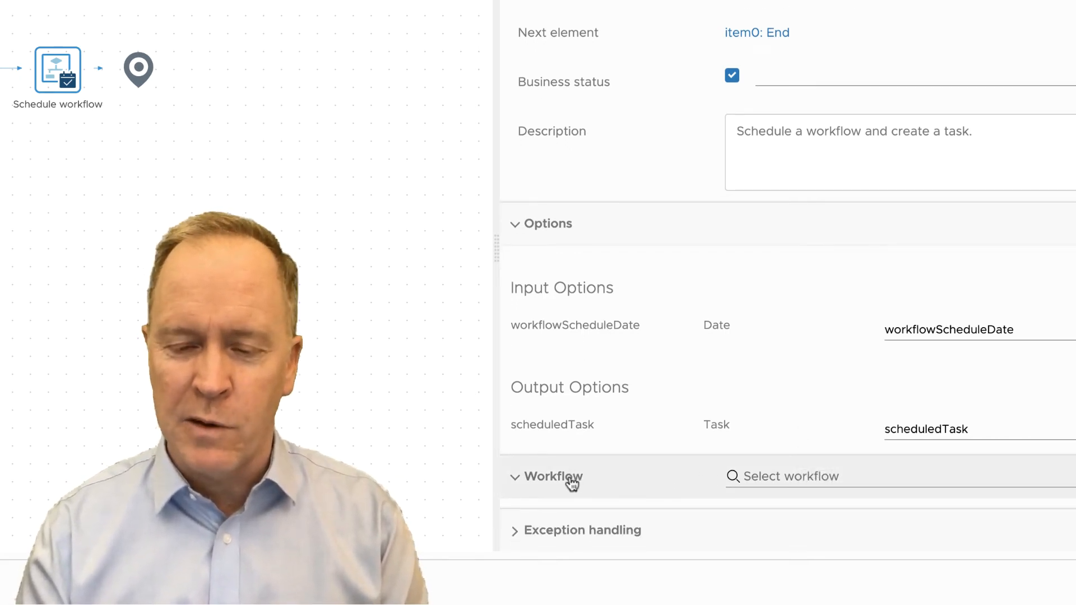
pyautogui.click(771, 480)
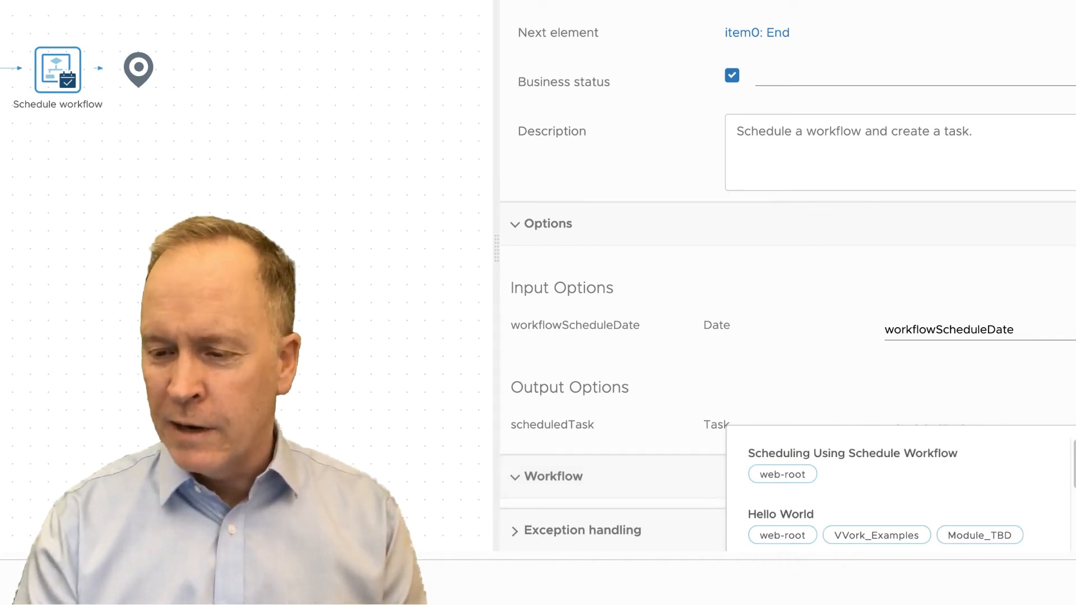
pyautogui.scroll(-3, 784, 420)
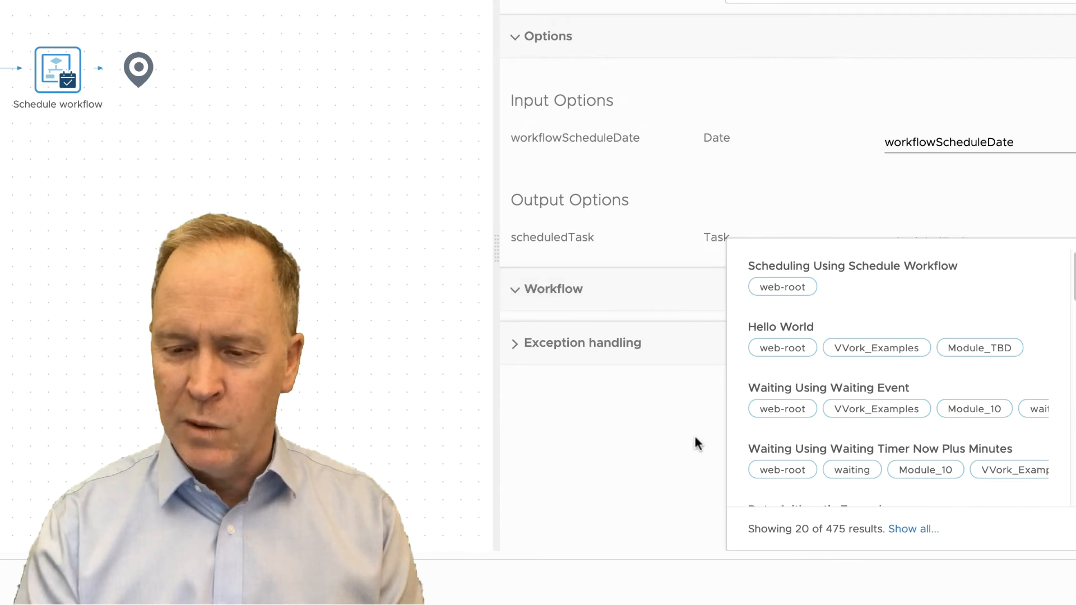
pyautogui.click(695, 434)
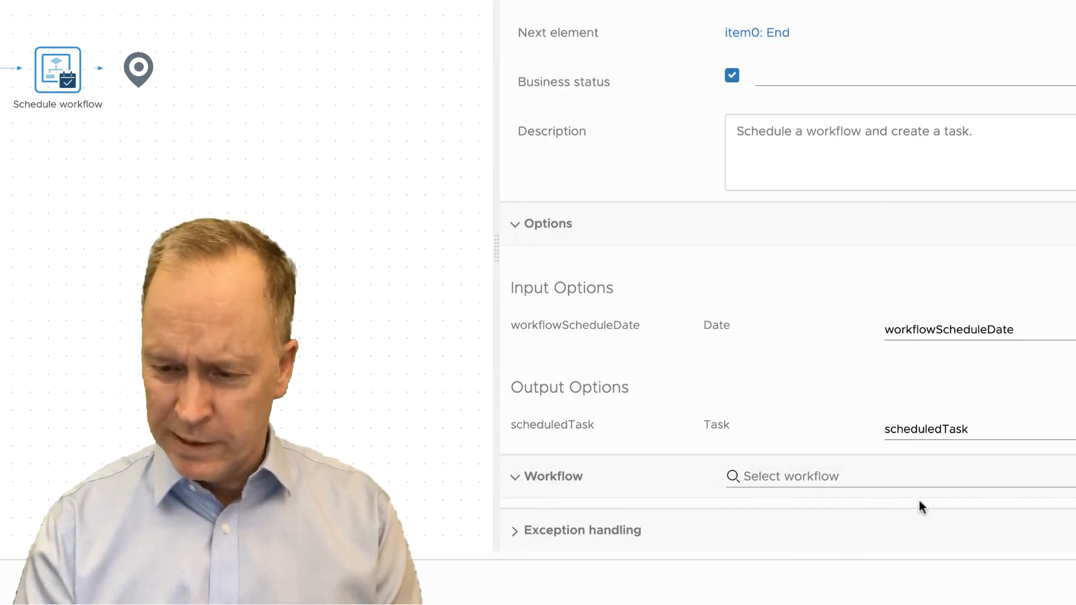
pyautogui.click(908, 473)
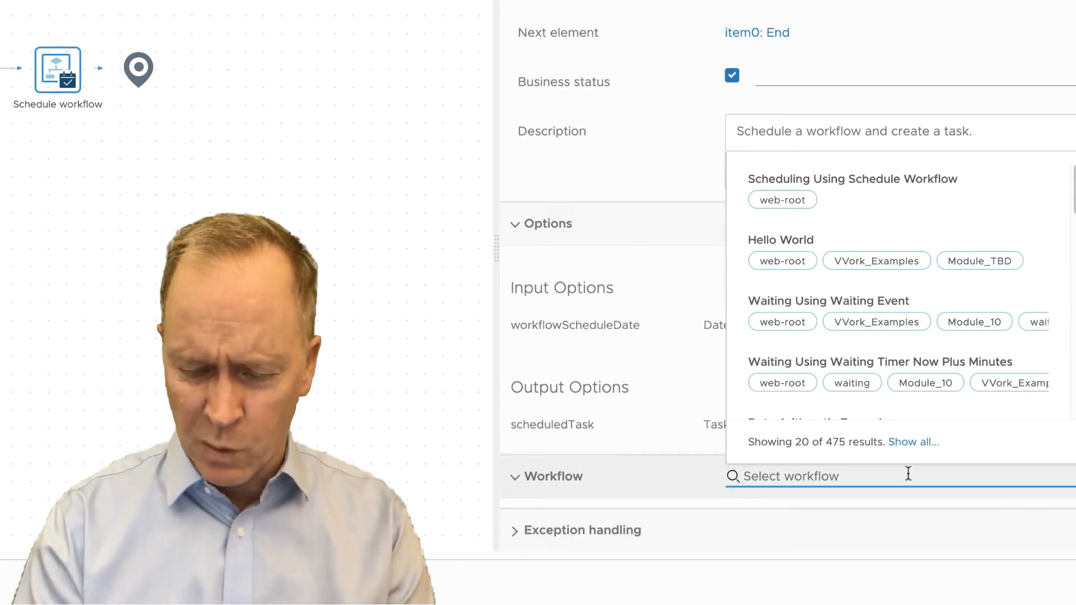
pyautogui.write('hello')
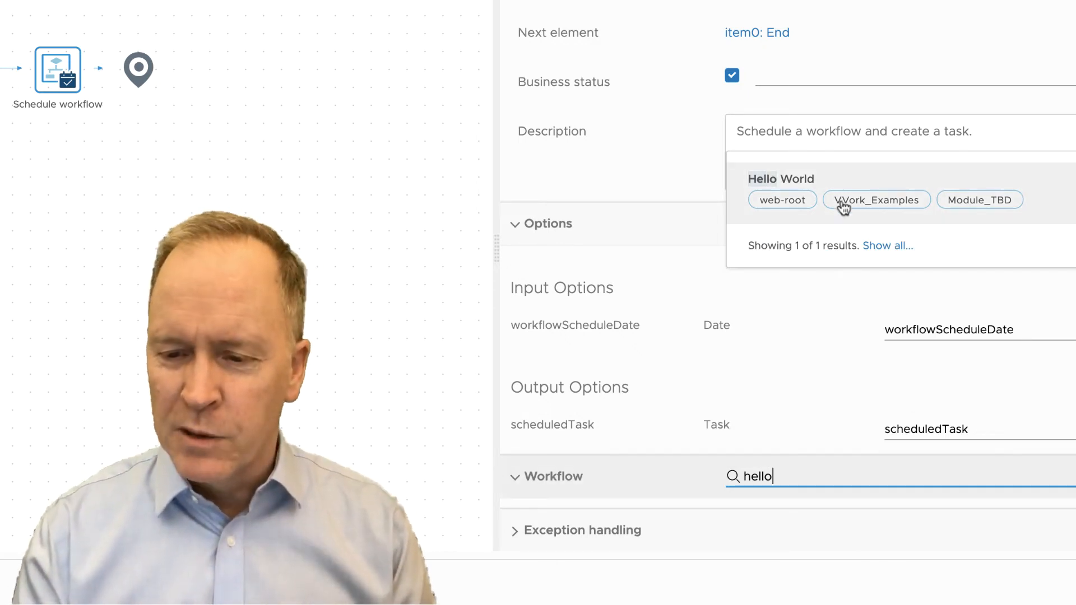
pyautogui.click(816, 184)
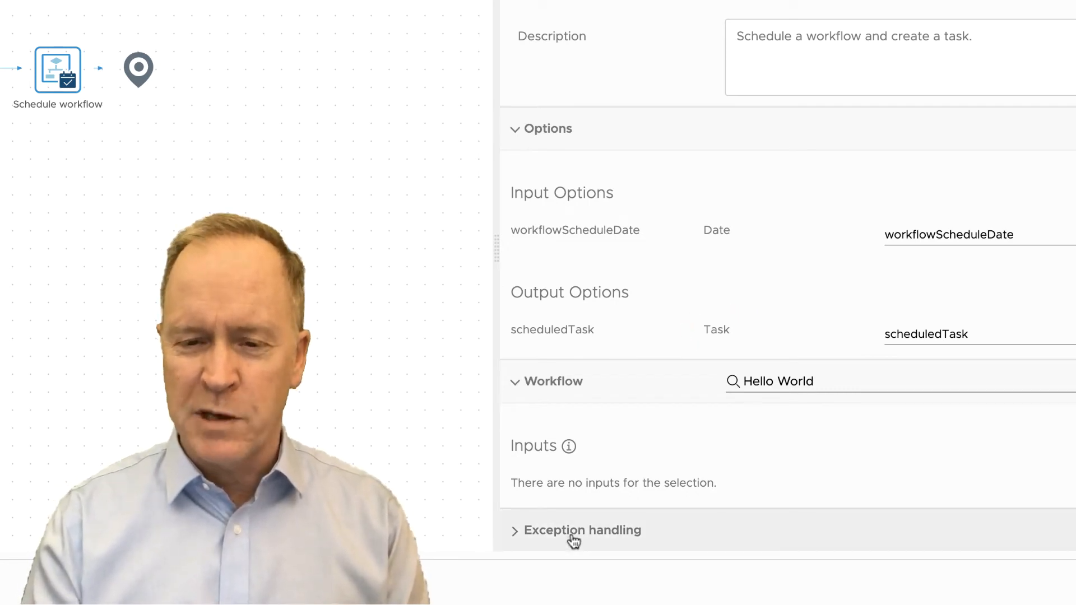
# - Validate the Scheduling Using Schedule Workflow workflow and save the changes
pyautogui.click(139, 69)
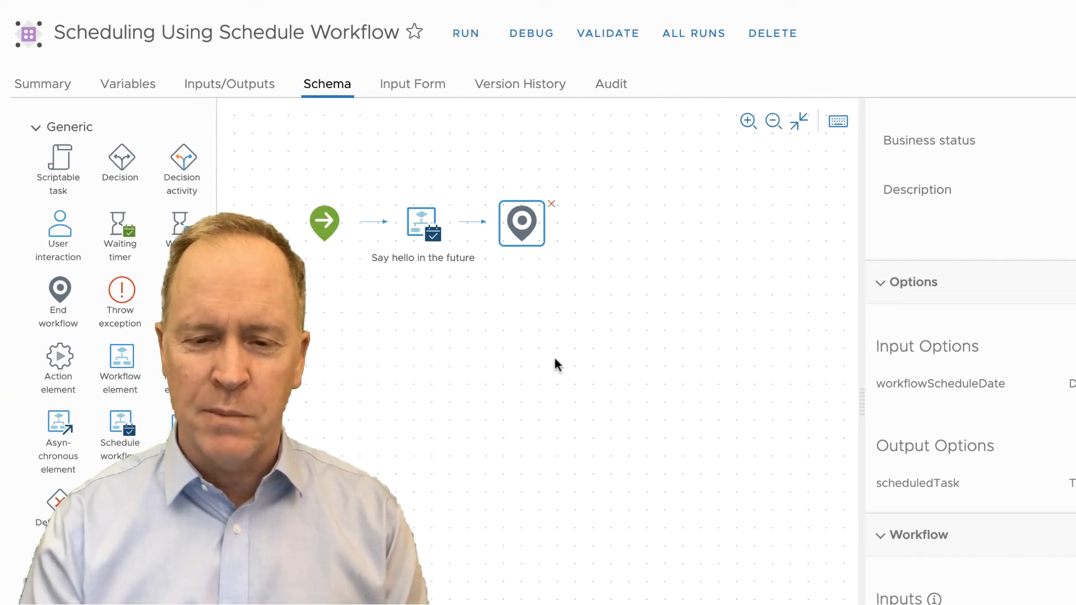
pyautogui.click(614, 42)
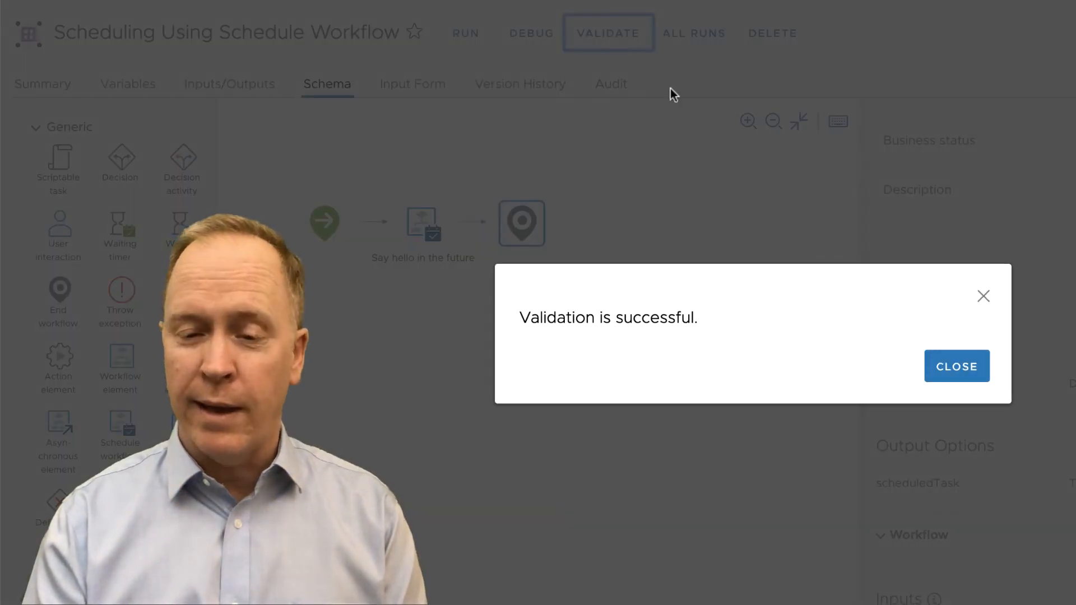
pyautogui.click(935, 374)
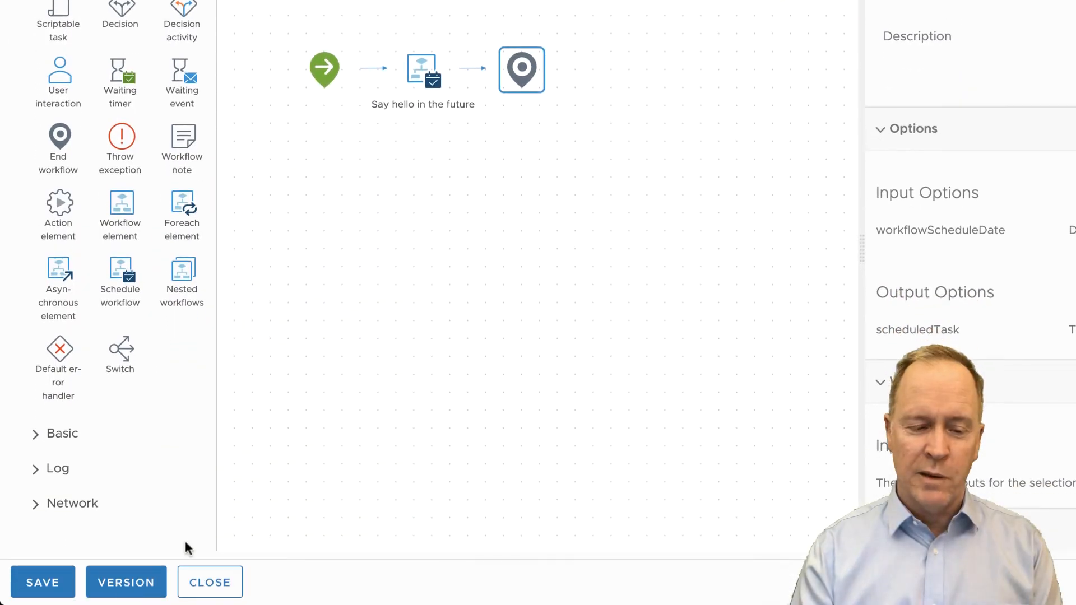
pyautogui.click(60, 583)
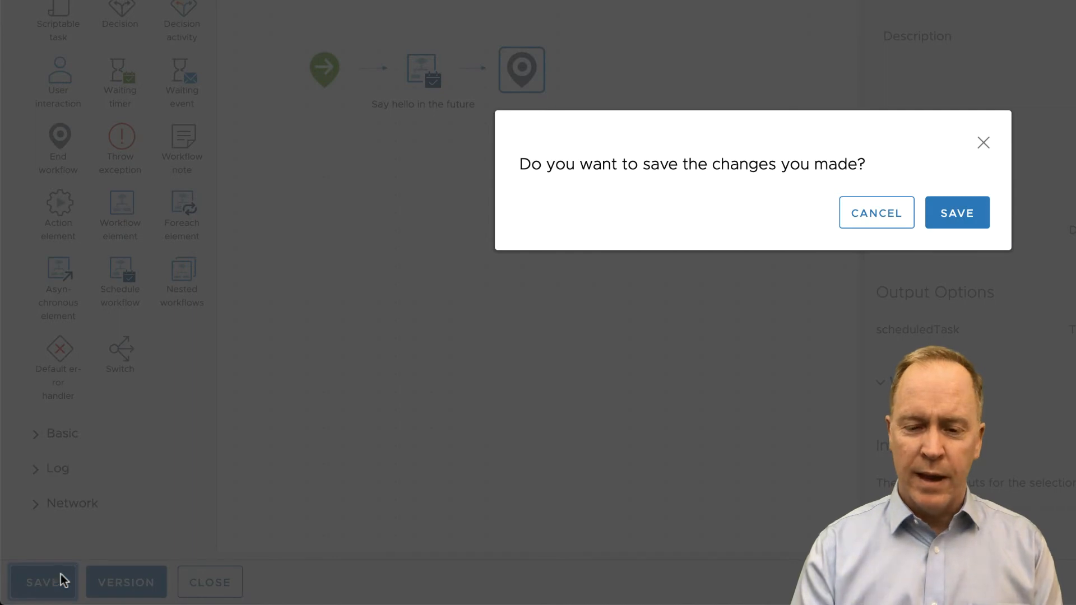
pyautogui.click(962, 225)
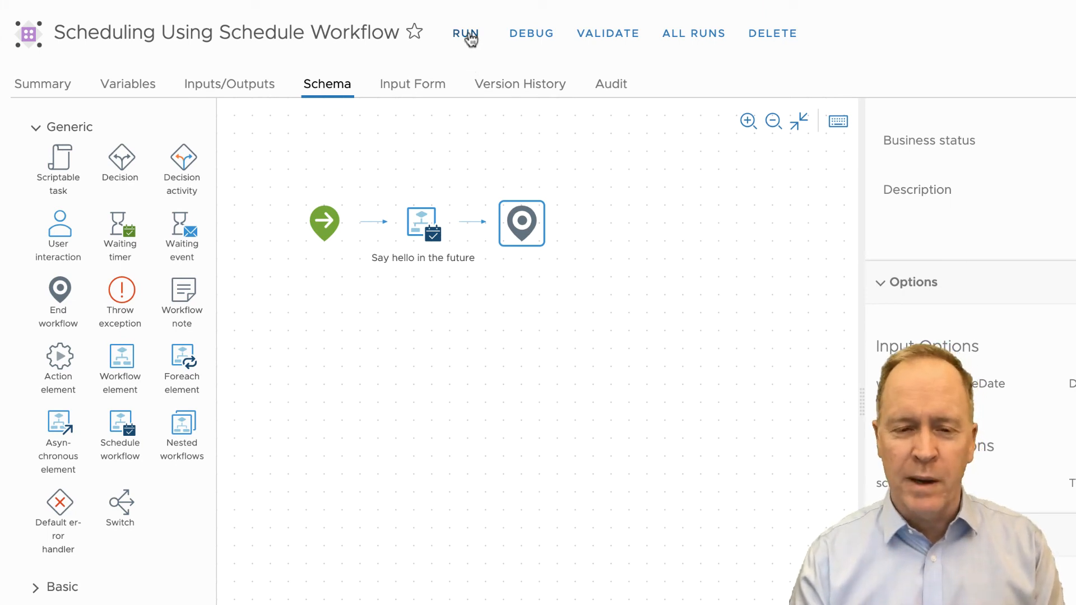
# - Run the workflow with workflowScheduleDate set to 02/12/2020 11:00 PM
pyautogui.click(469, 37)
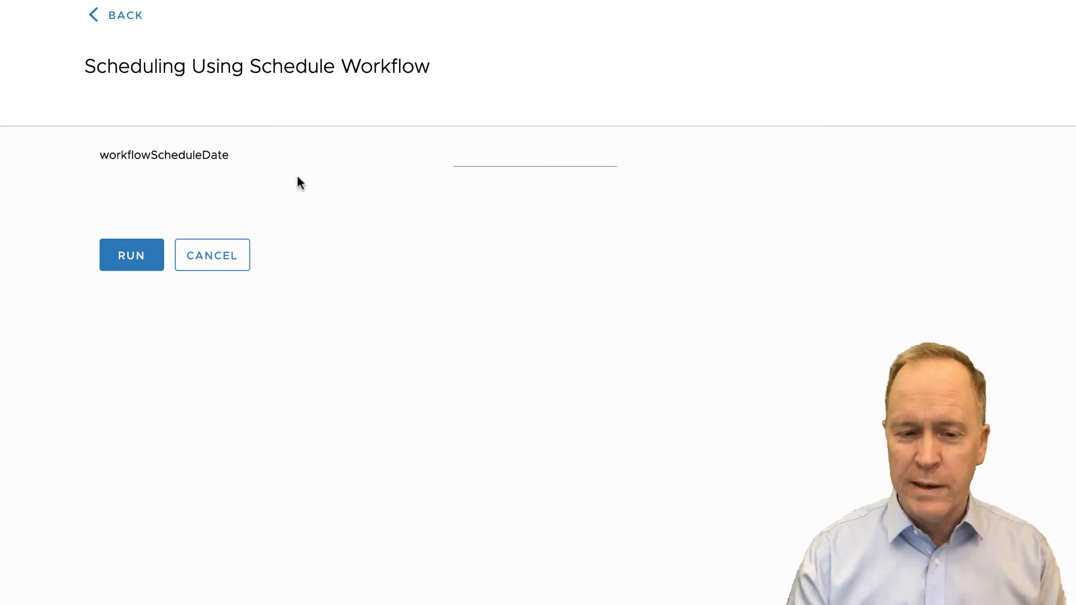
pyautogui.click(519, 156)
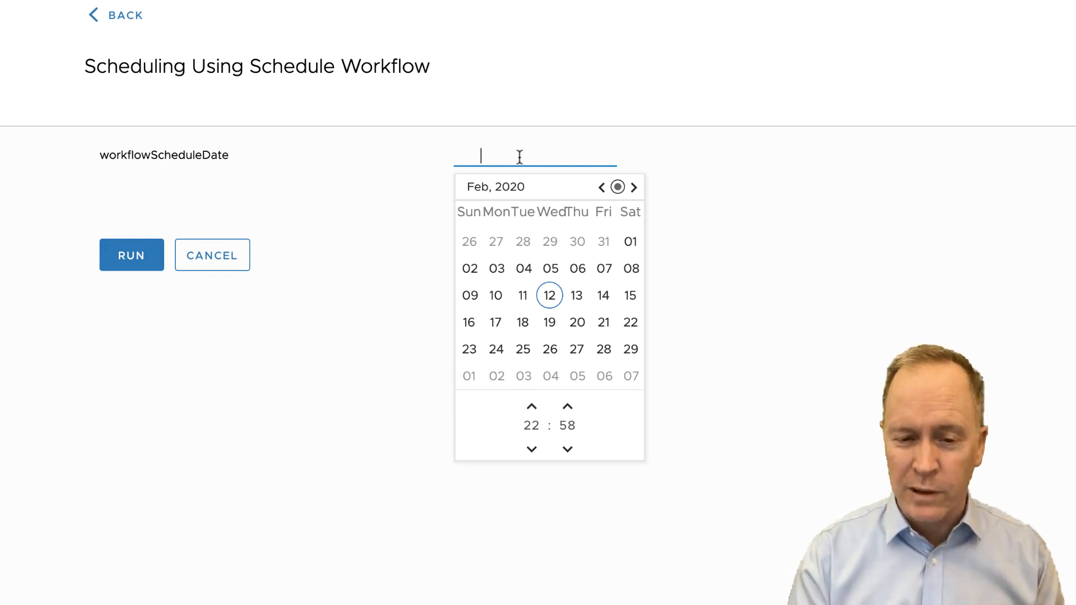
pyautogui.click(554, 302)
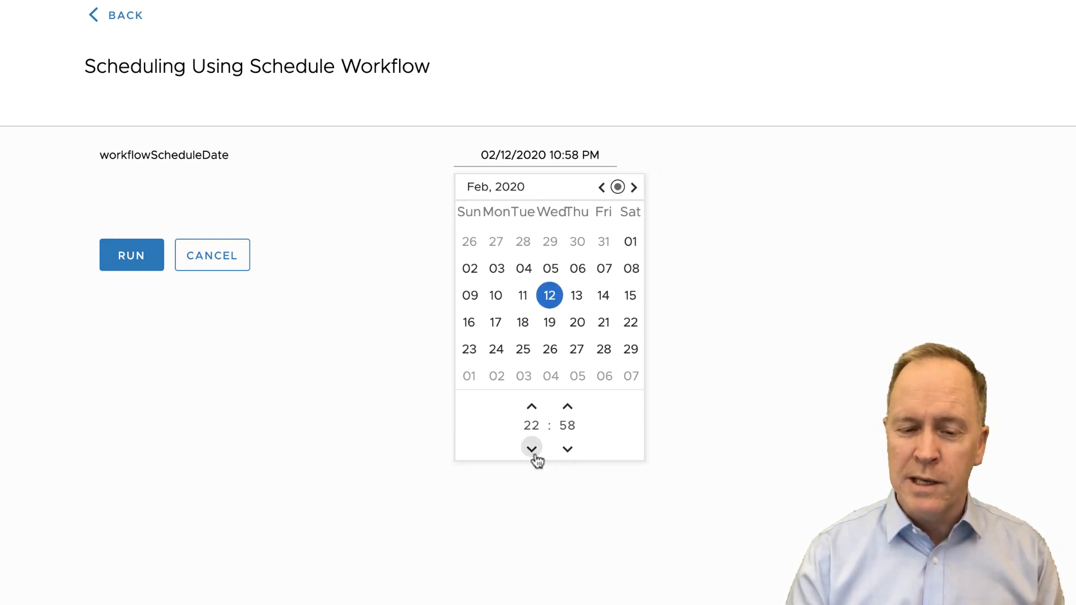
pyautogui.click(568, 406)
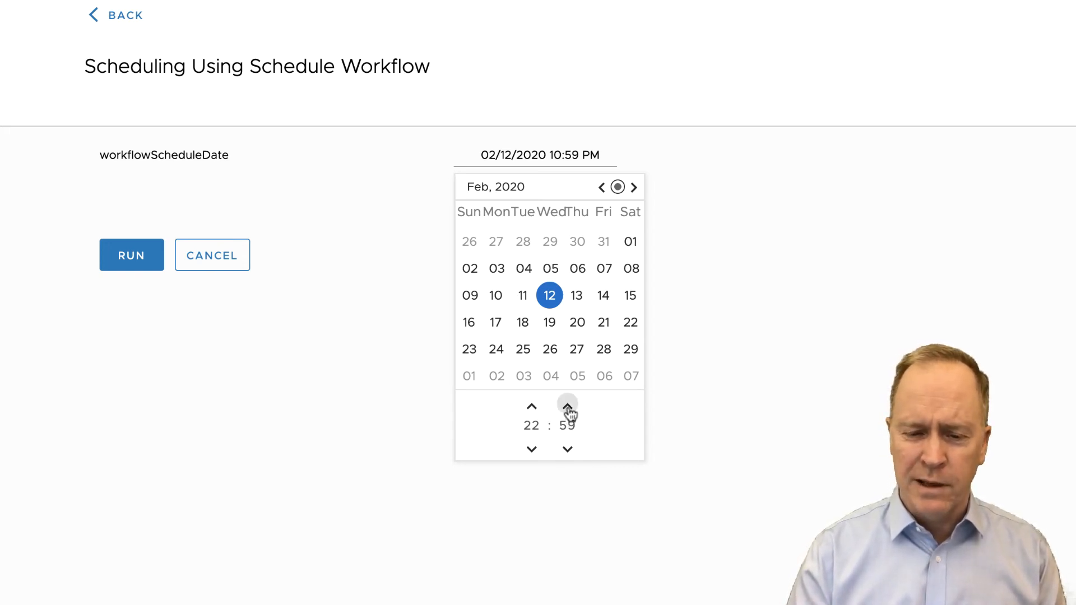
pyautogui.click(568, 406)
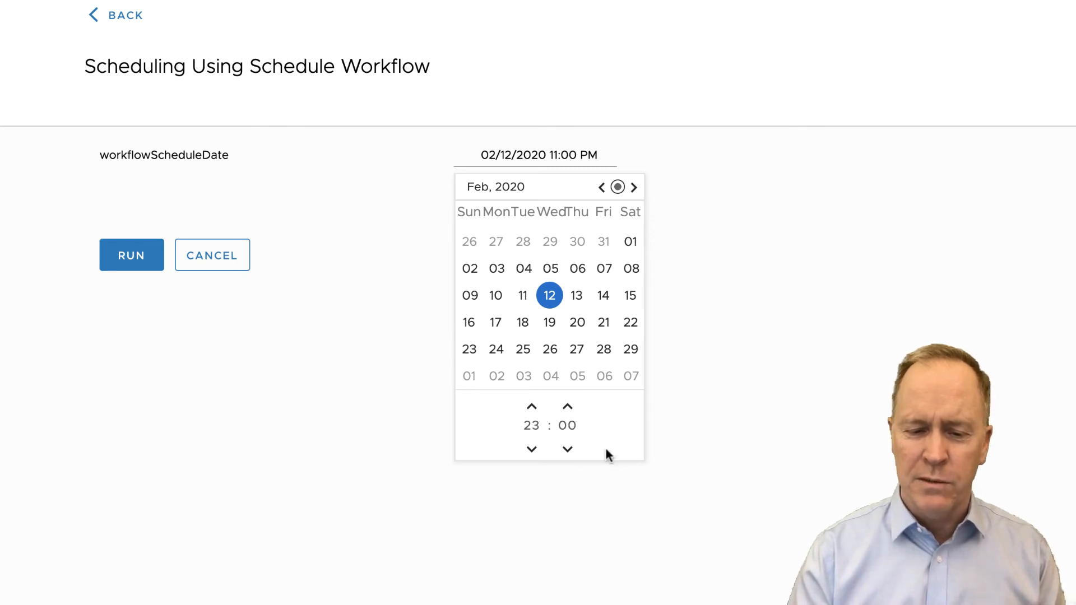
pyautogui.click(130, 264)
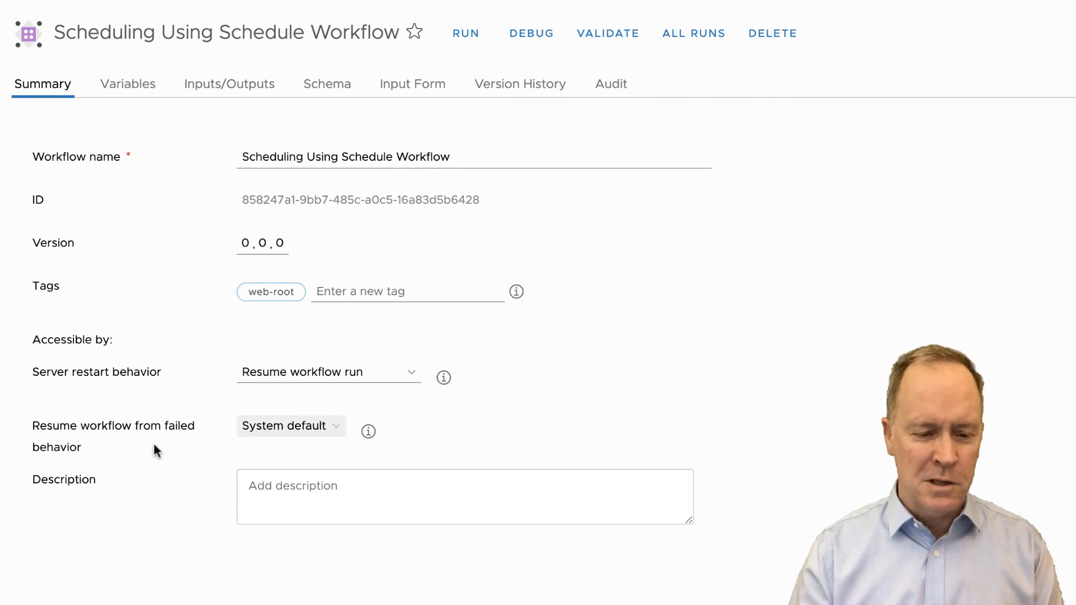
# - Open the Workflow Runs list and refresh it to check for the scheduled Hello World run, then return to Workflows
pyautogui.click(153, 604)
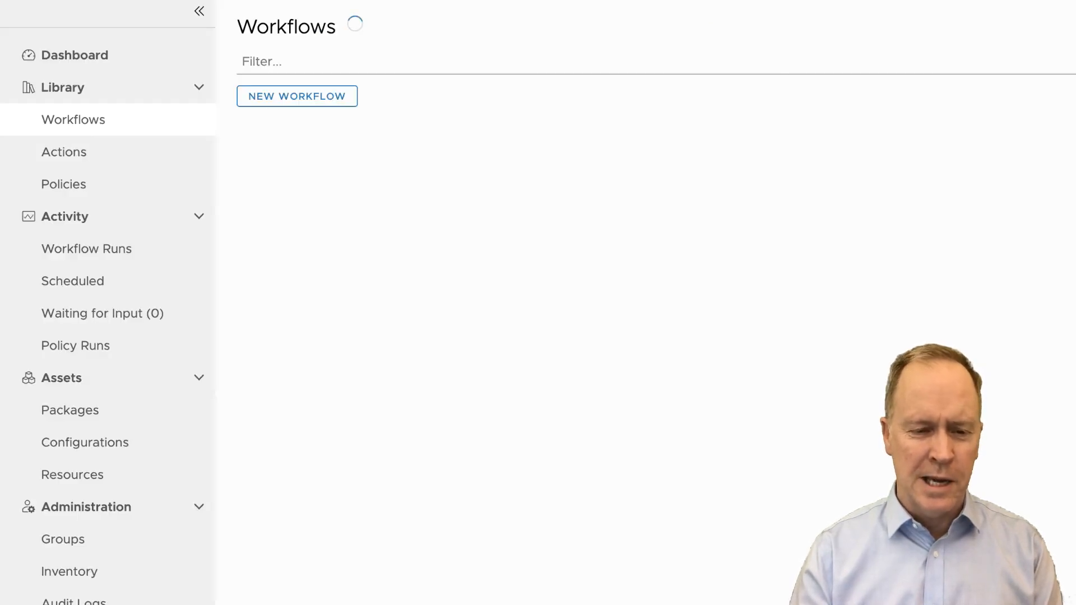
pyautogui.click(89, 257)
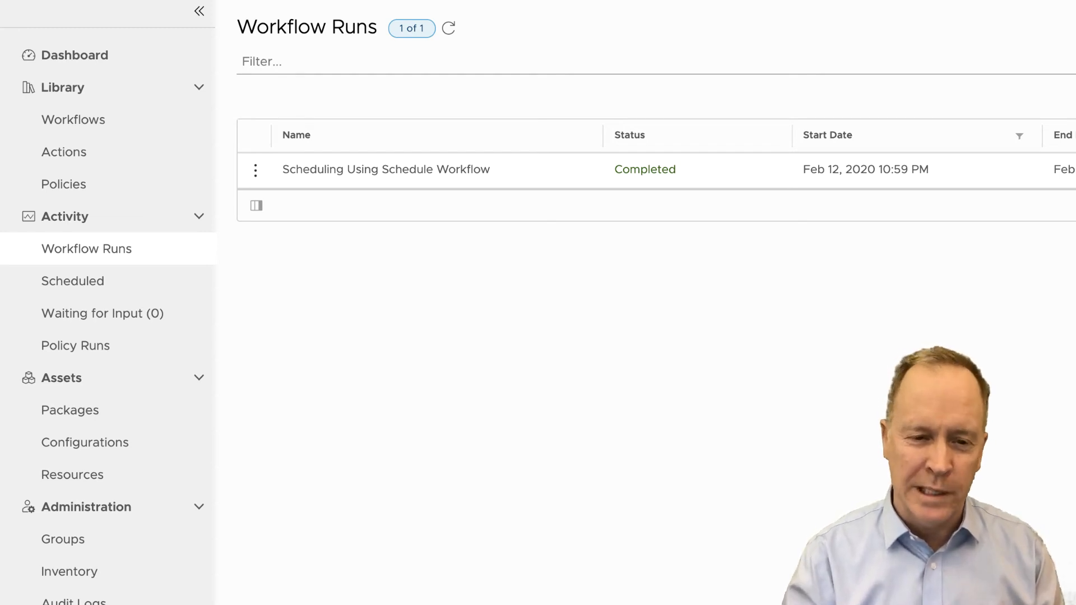
pyautogui.click(450, 33)
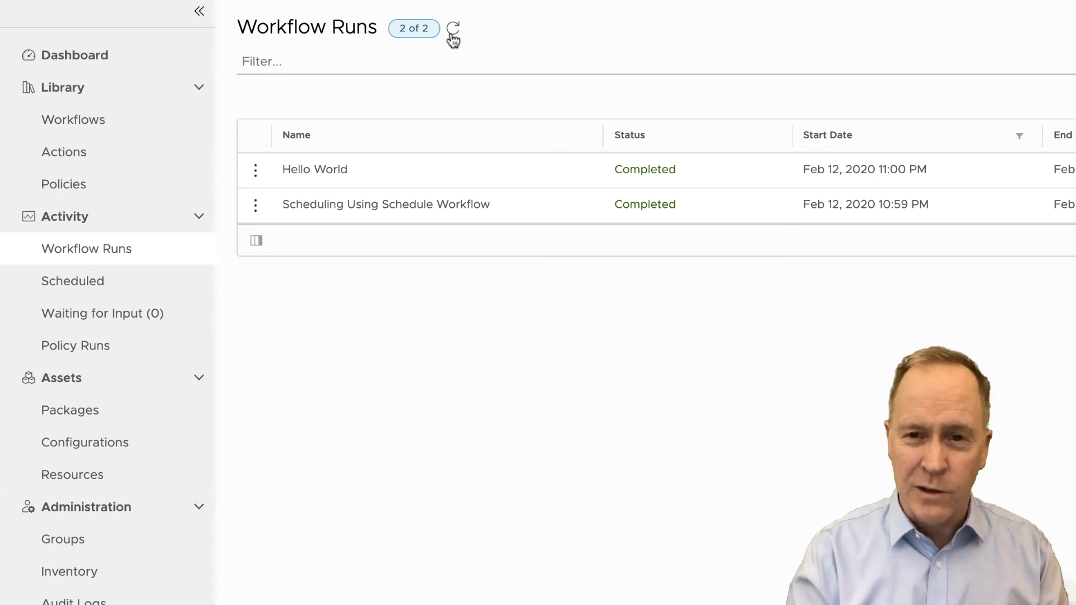
pyautogui.click(93, 129)
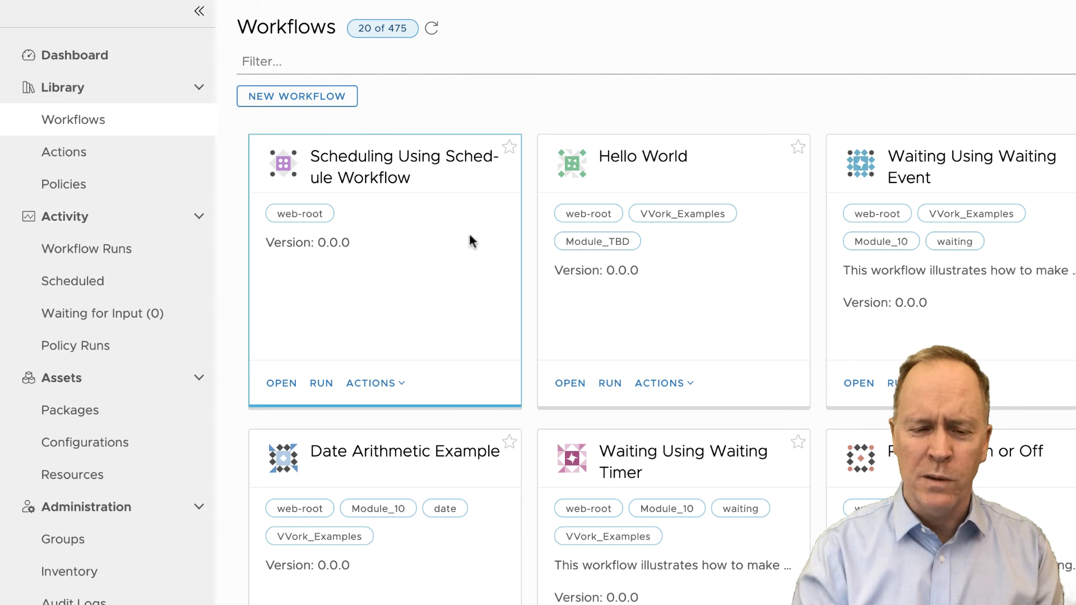
# - Open the Scheduling Using Schedule Workflow schema and review the Say hello in the future element's options, workflow and inputs
pyautogui.click(284, 383)
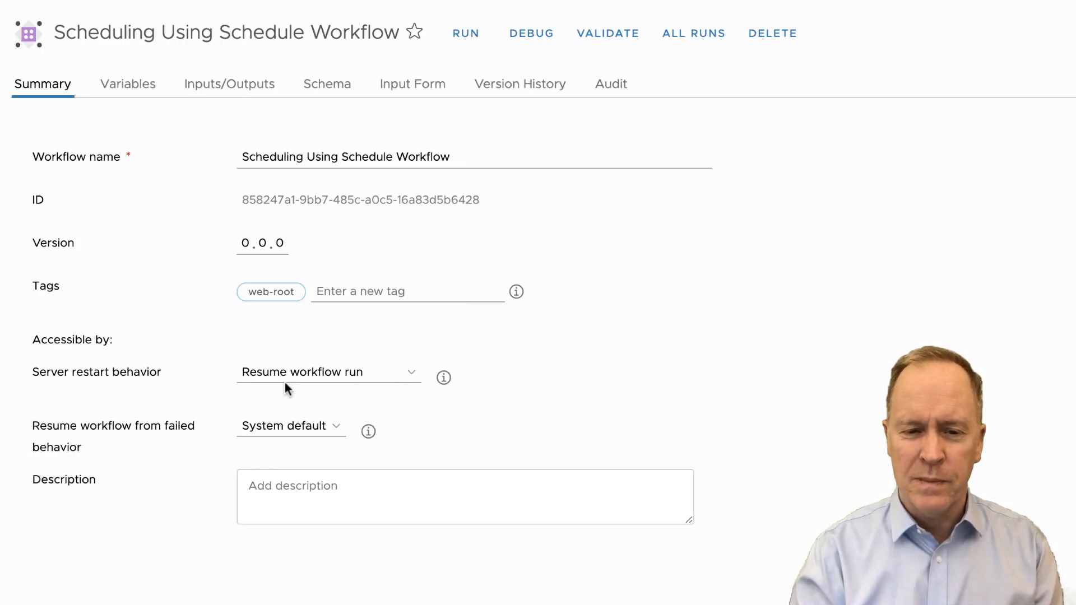
pyautogui.click(332, 91)
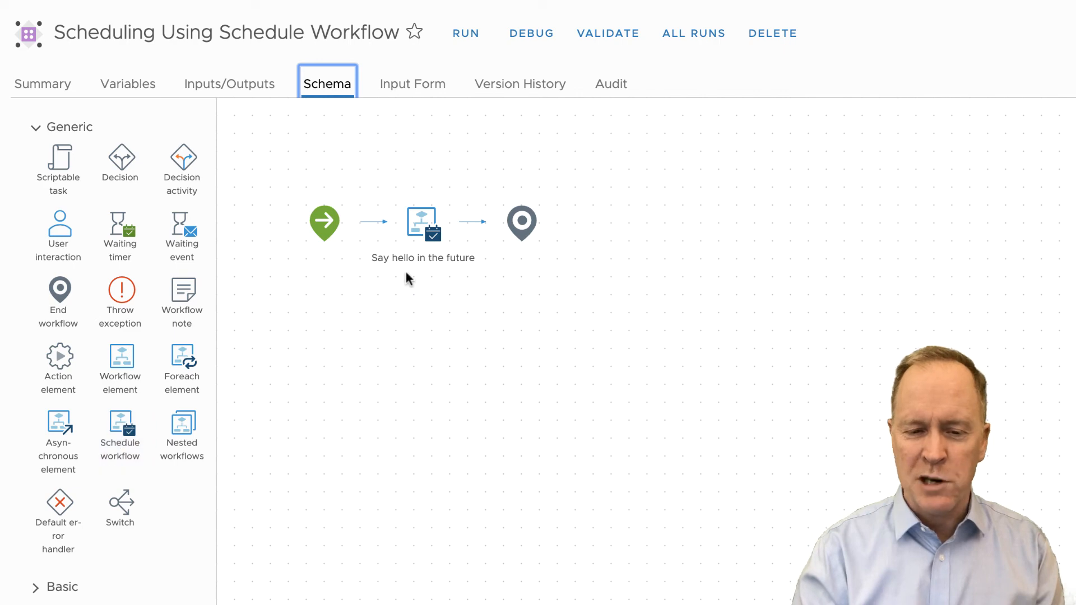
pyautogui.click(427, 228)
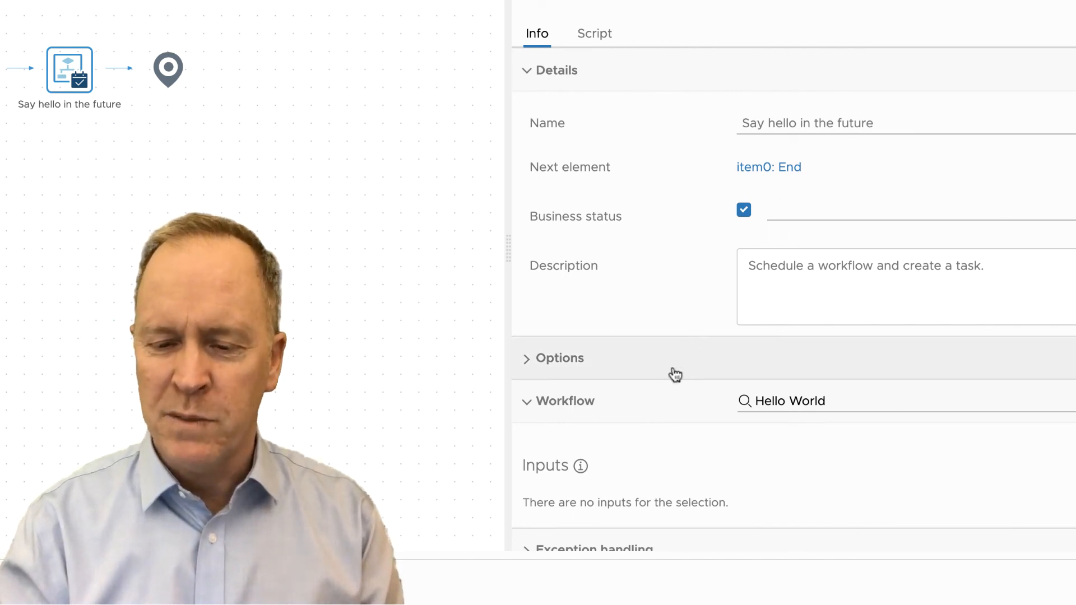
pyautogui.scroll(-1, 675, 372)
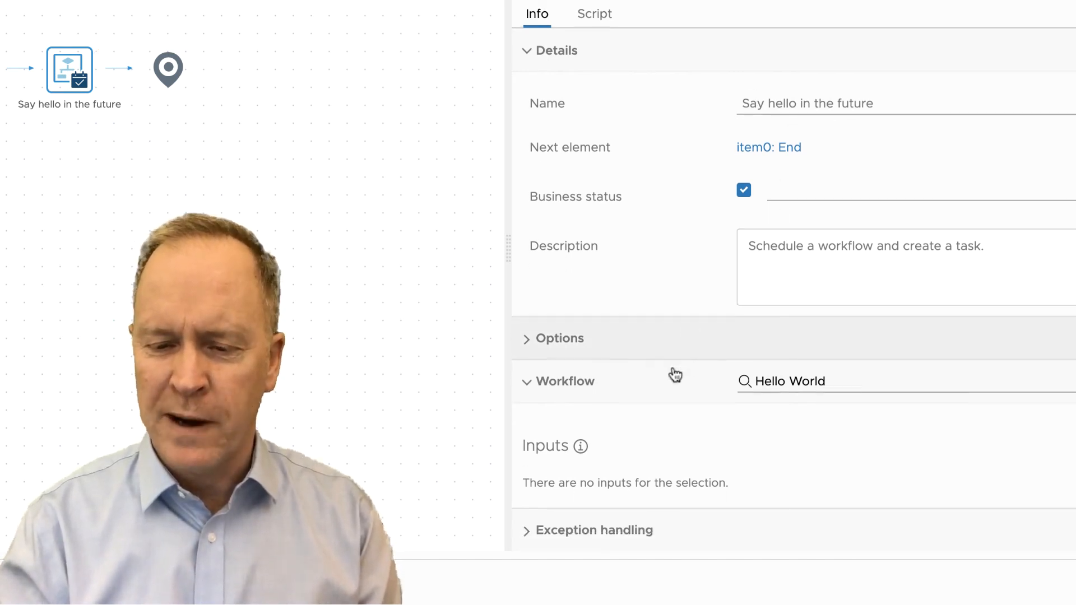
pyautogui.click(527, 340)
pyautogui.scroll(-1, 677, 483)
pyautogui.scroll(-3, 678, 489)
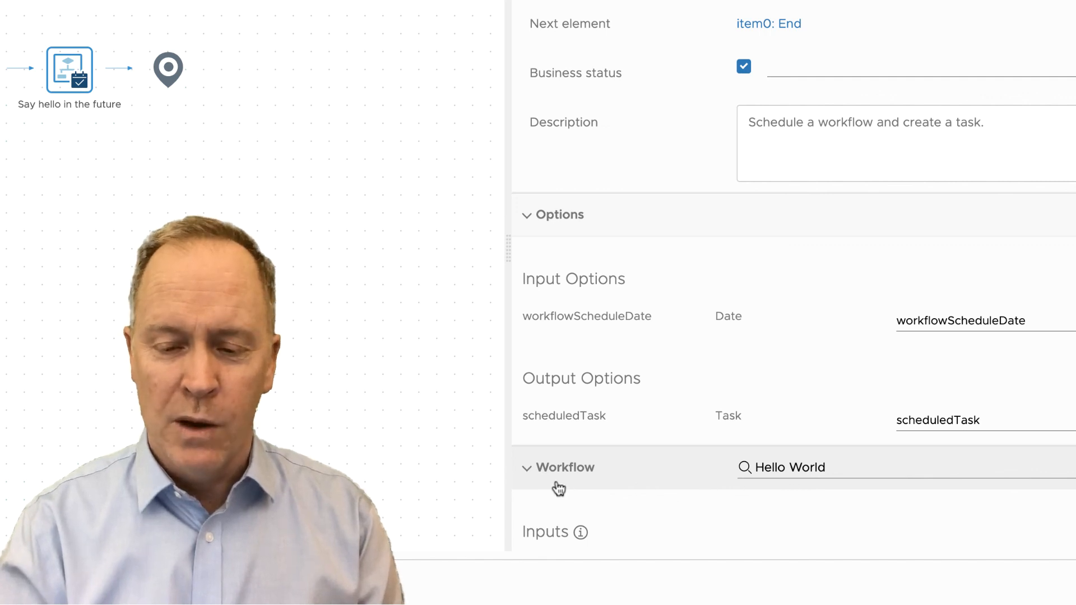
pyautogui.scroll(-2, 593, 511)
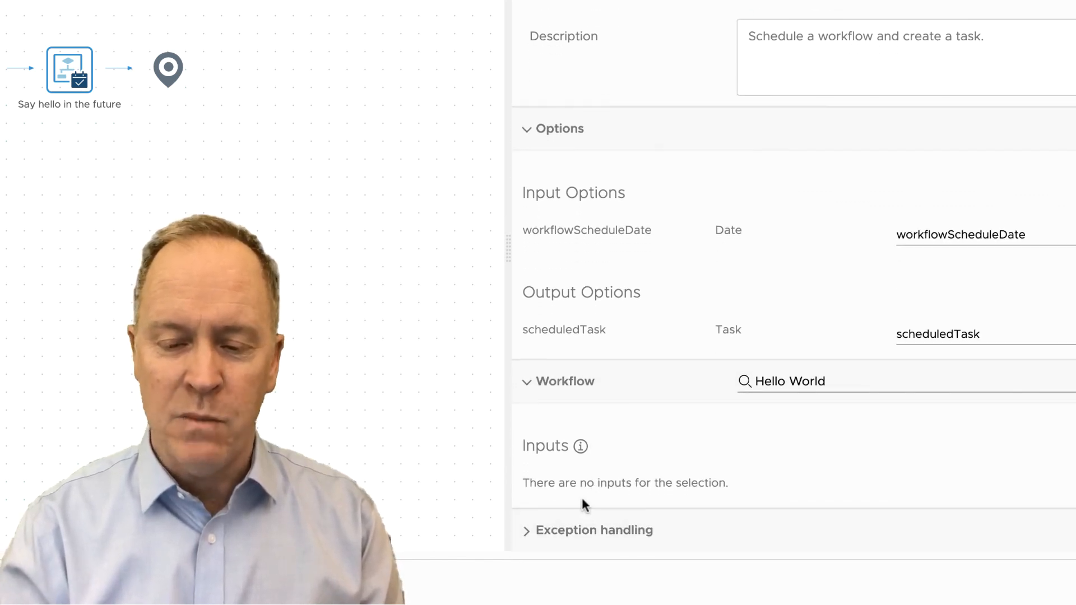